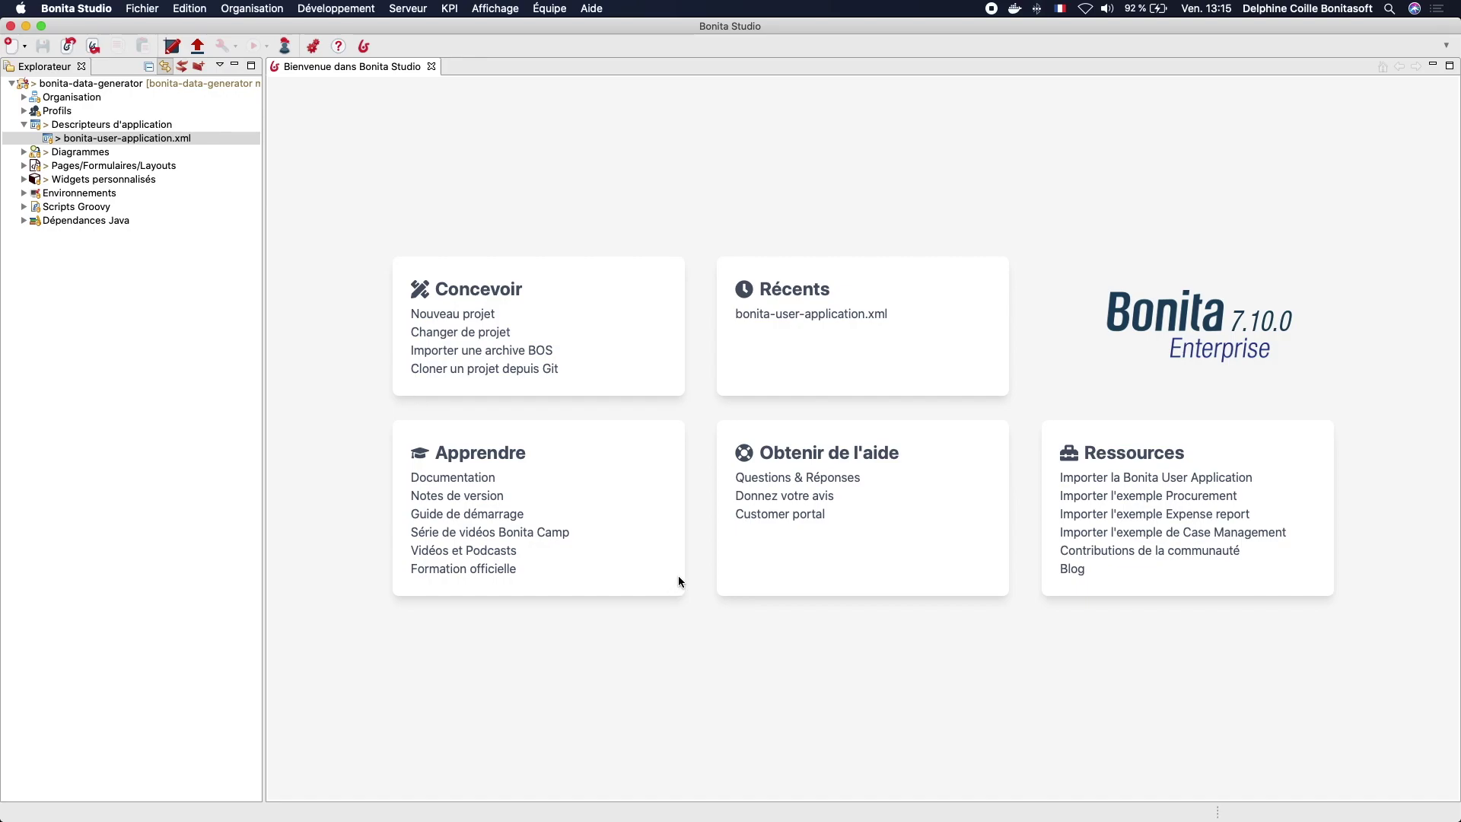
Step: Preview the Bonita User Application import and cancel it, and open the bonita-user-application.xml descriptor at its profile field
left_click(1107, 483)
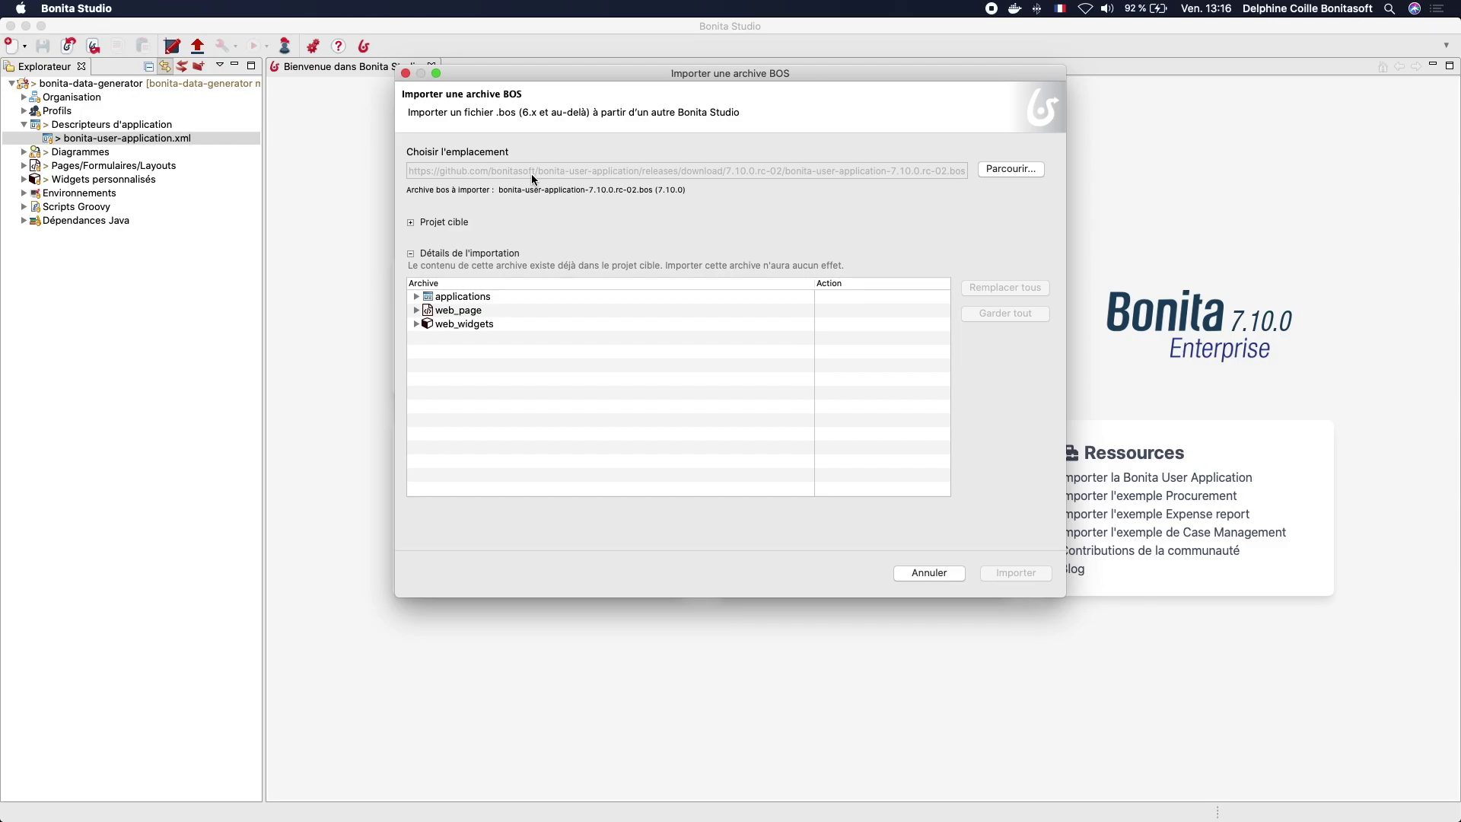
left_click(946, 573)
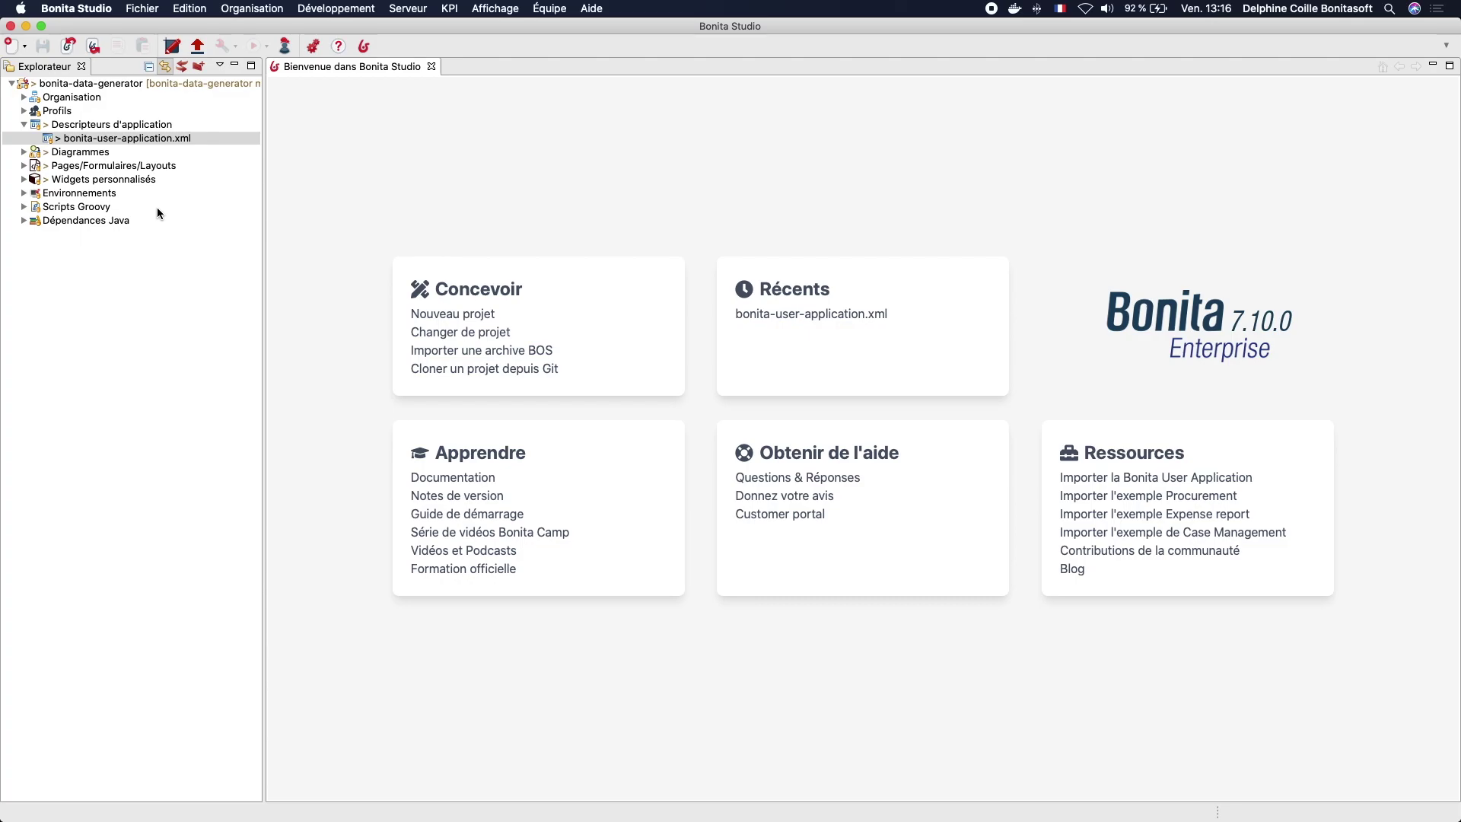
double_click(114, 139)
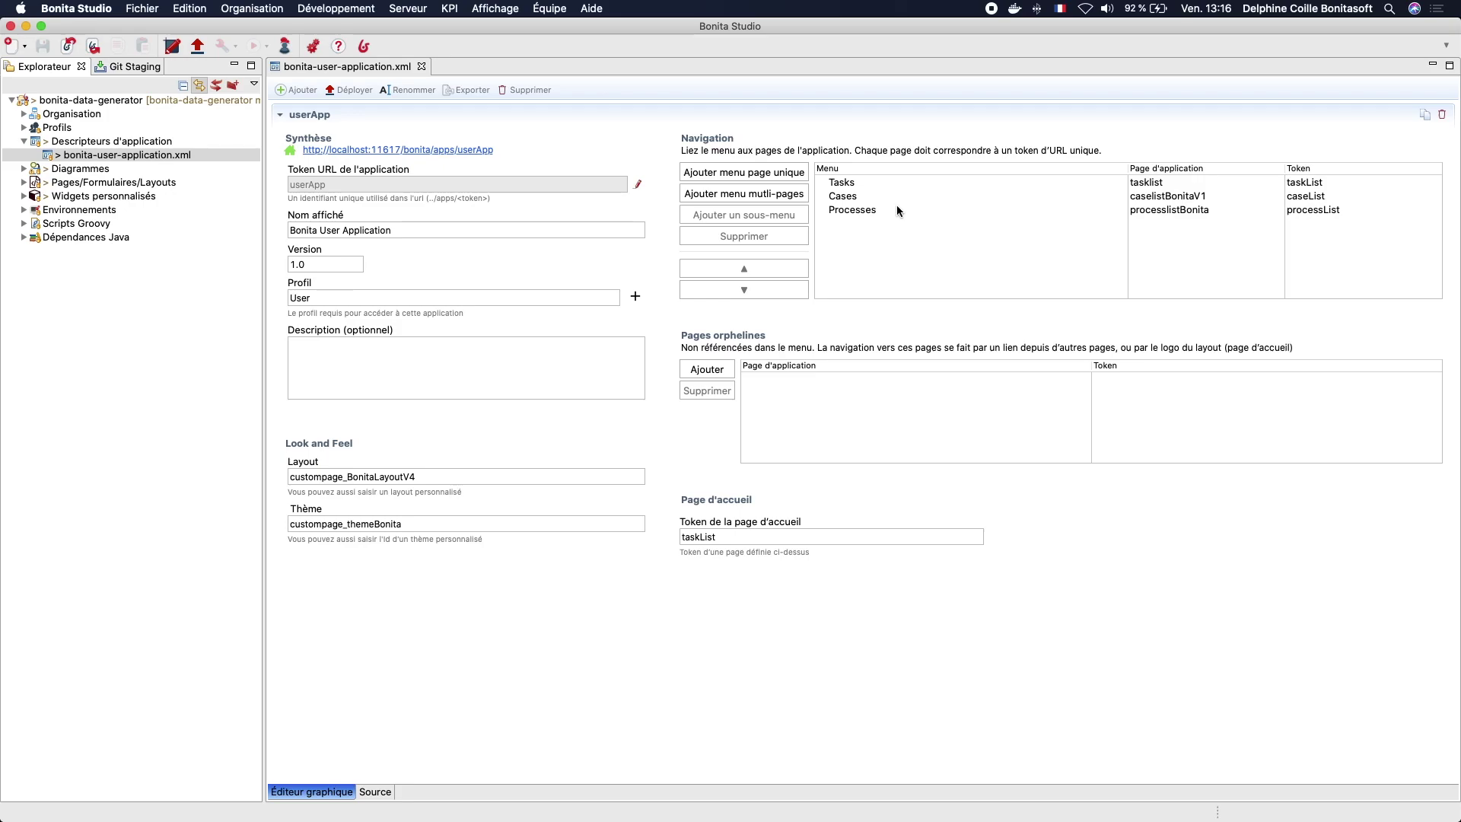
left_click(353, 299)
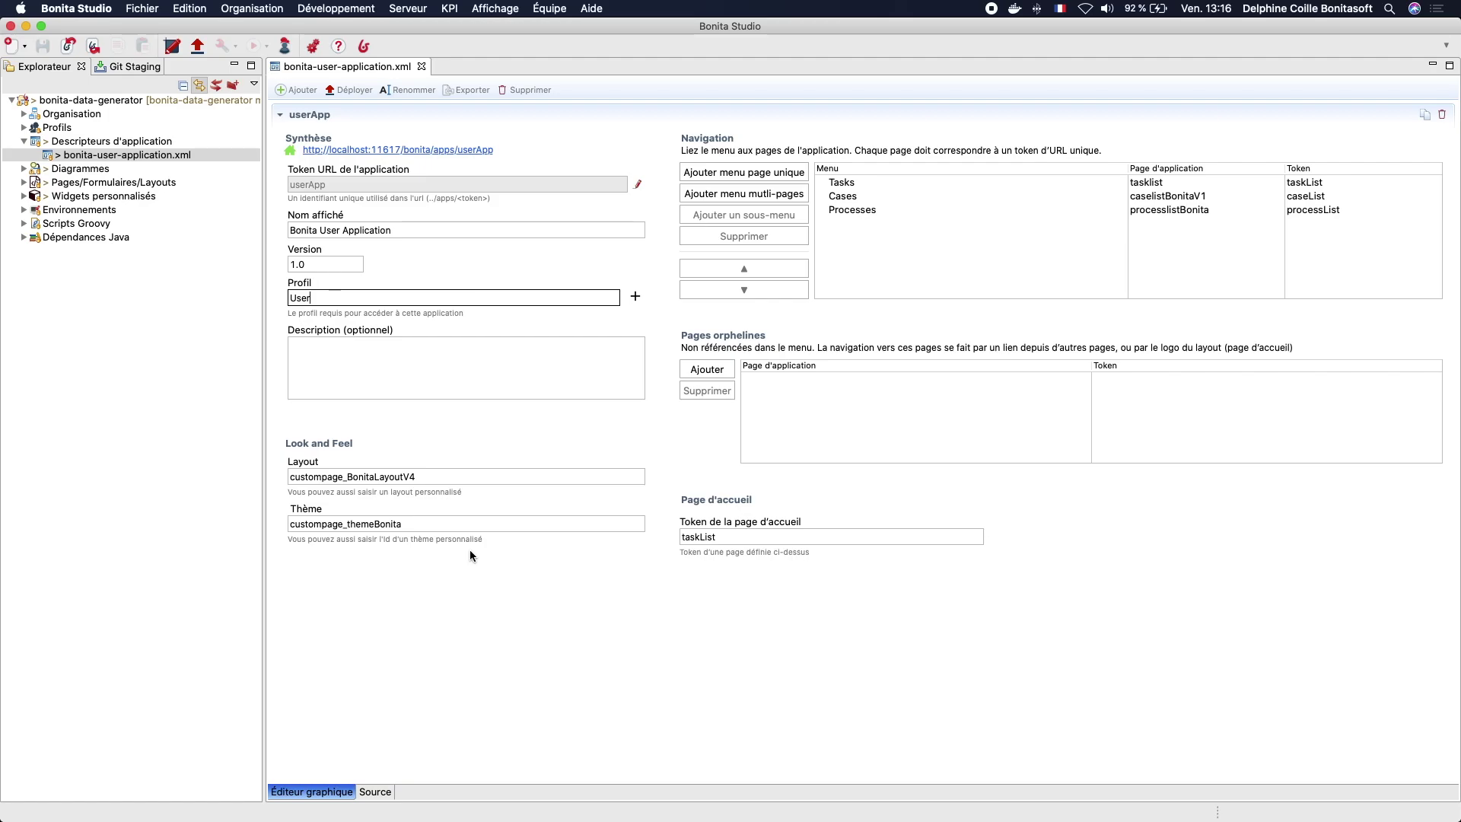
Step: Switch to the Bonita Portal in Chrome, change to the Administrateur profile and open the ../apps/userApp application from the applications list
key("ctrl+Up")
left_click(490, 355)
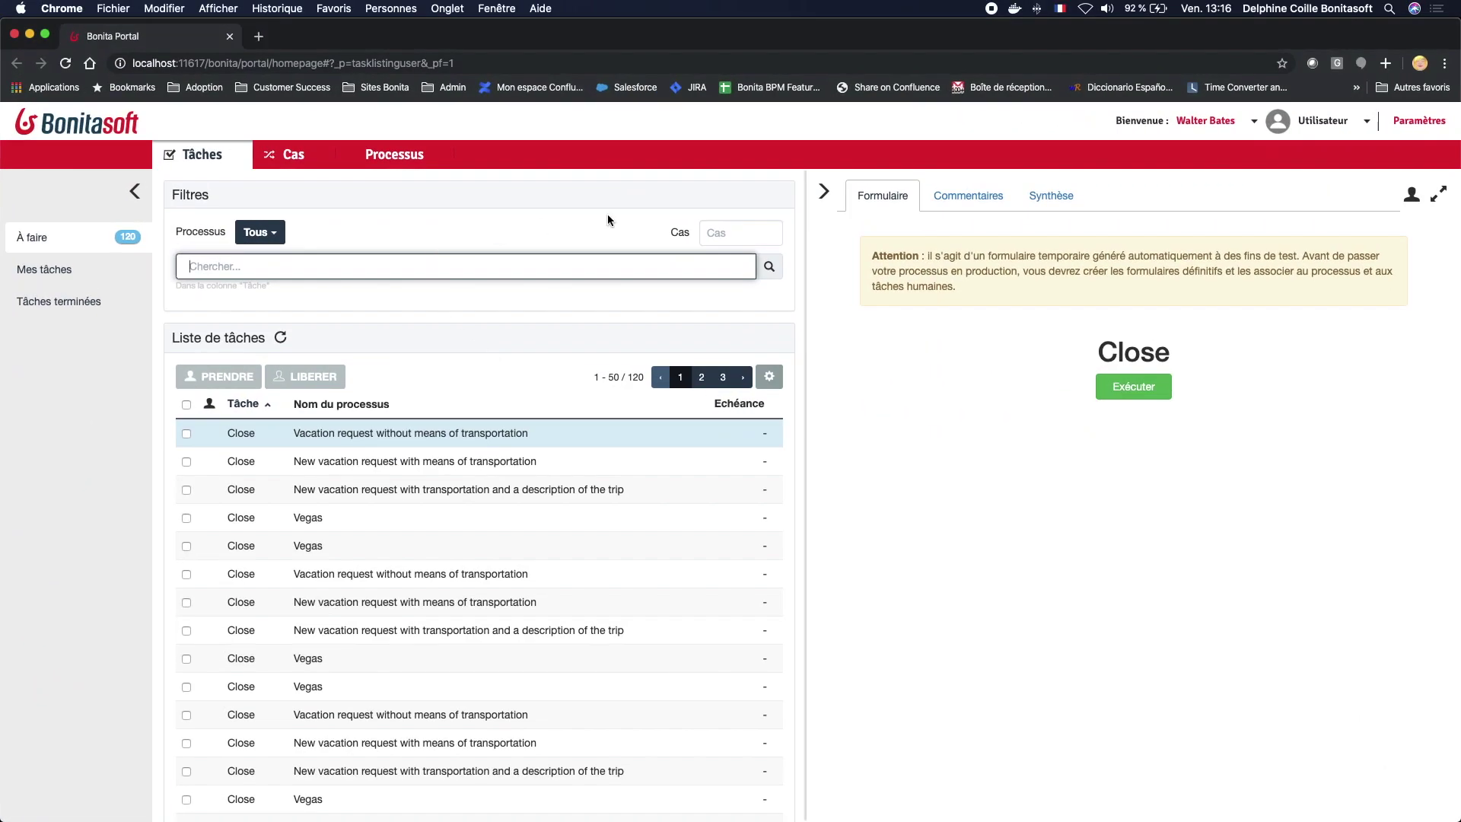
left_click(1344, 134)
left_click(1262, 178)
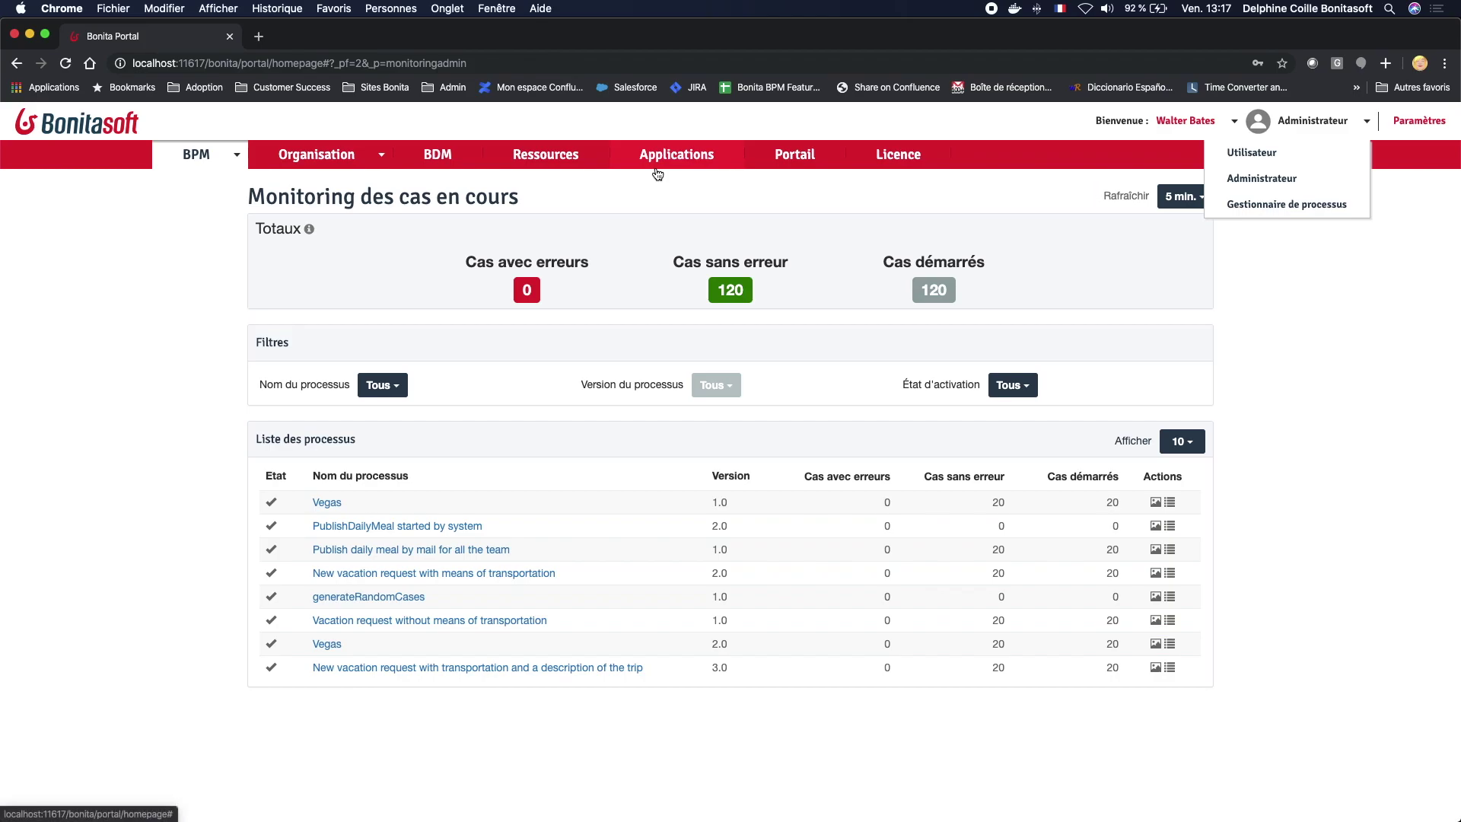
left_click(658, 164)
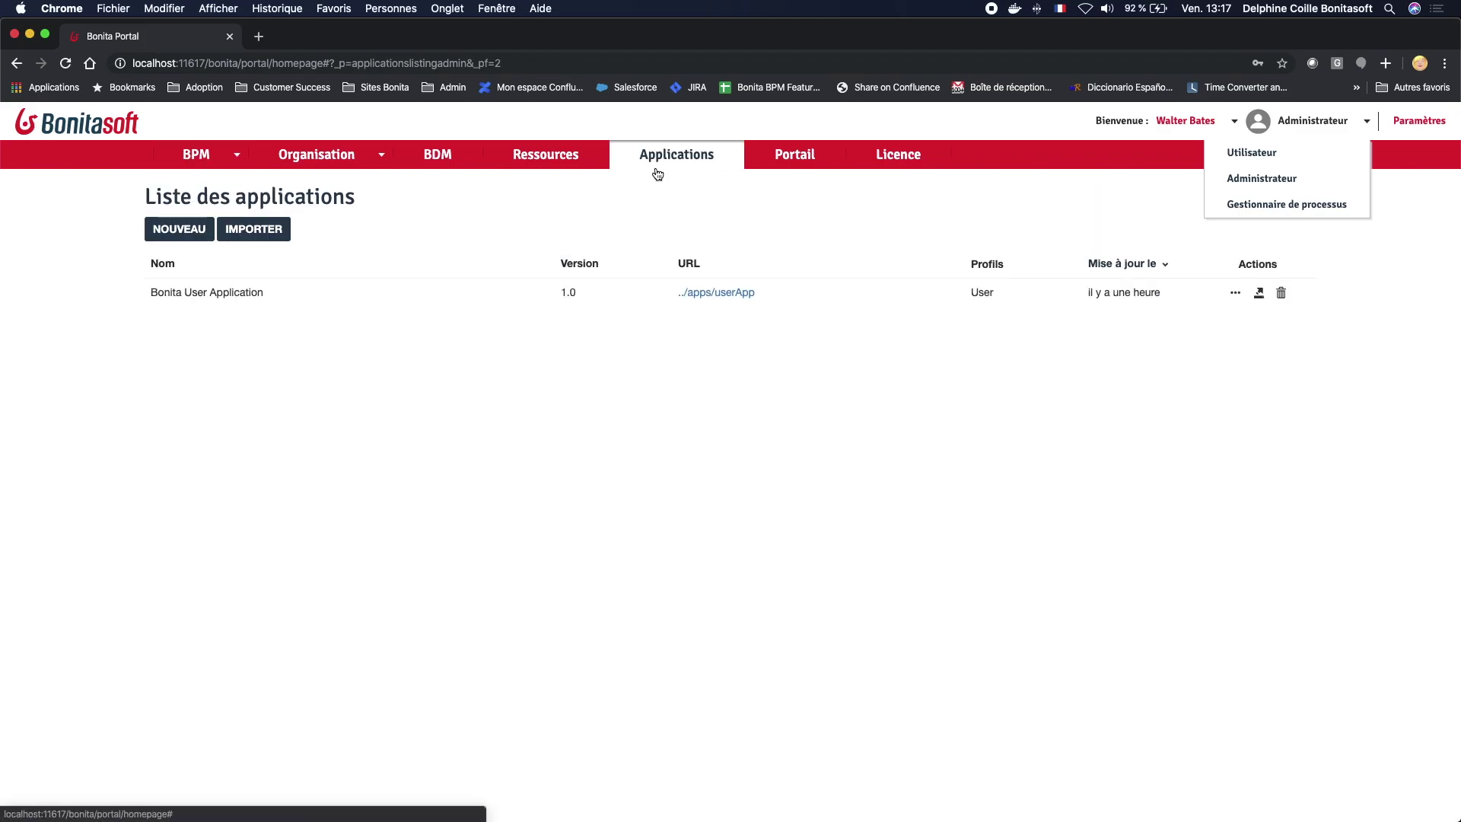
left_click(698, 294)
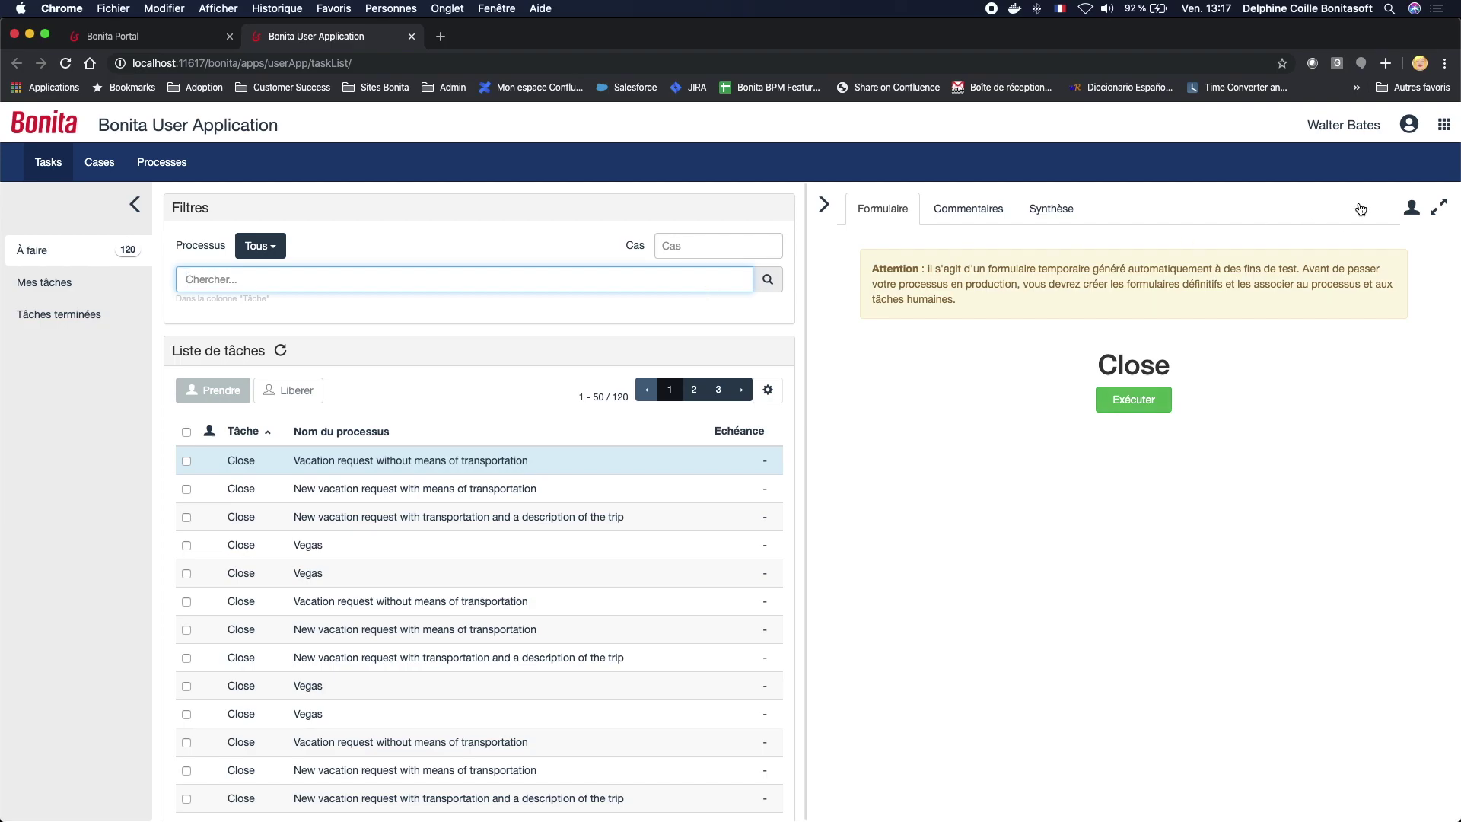
Step: Filter the application's list of applications by the User profile, the Administrator profile and User again, and close the list
left_click(1444, 125)
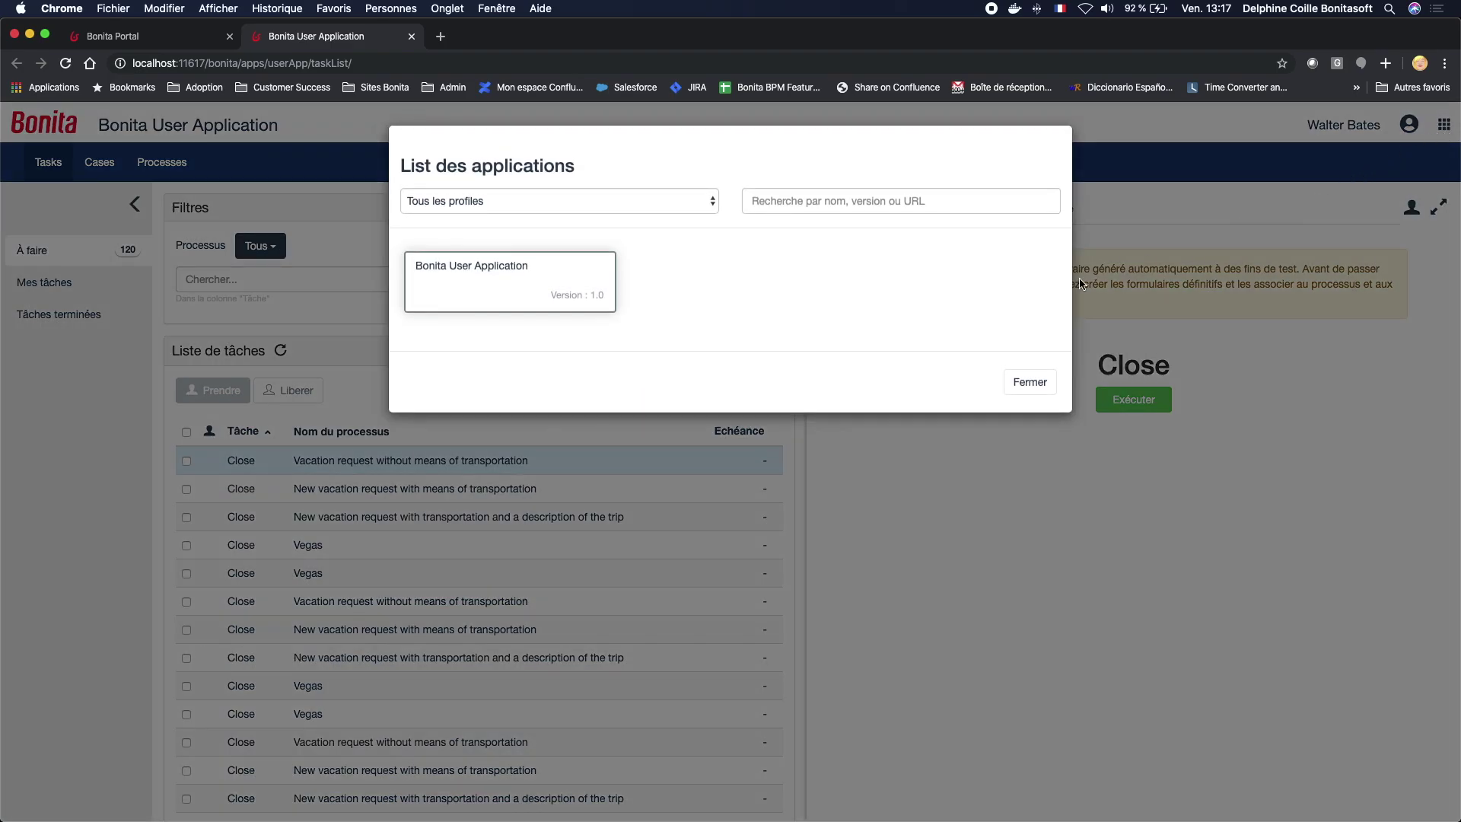
left_click(713, 204)
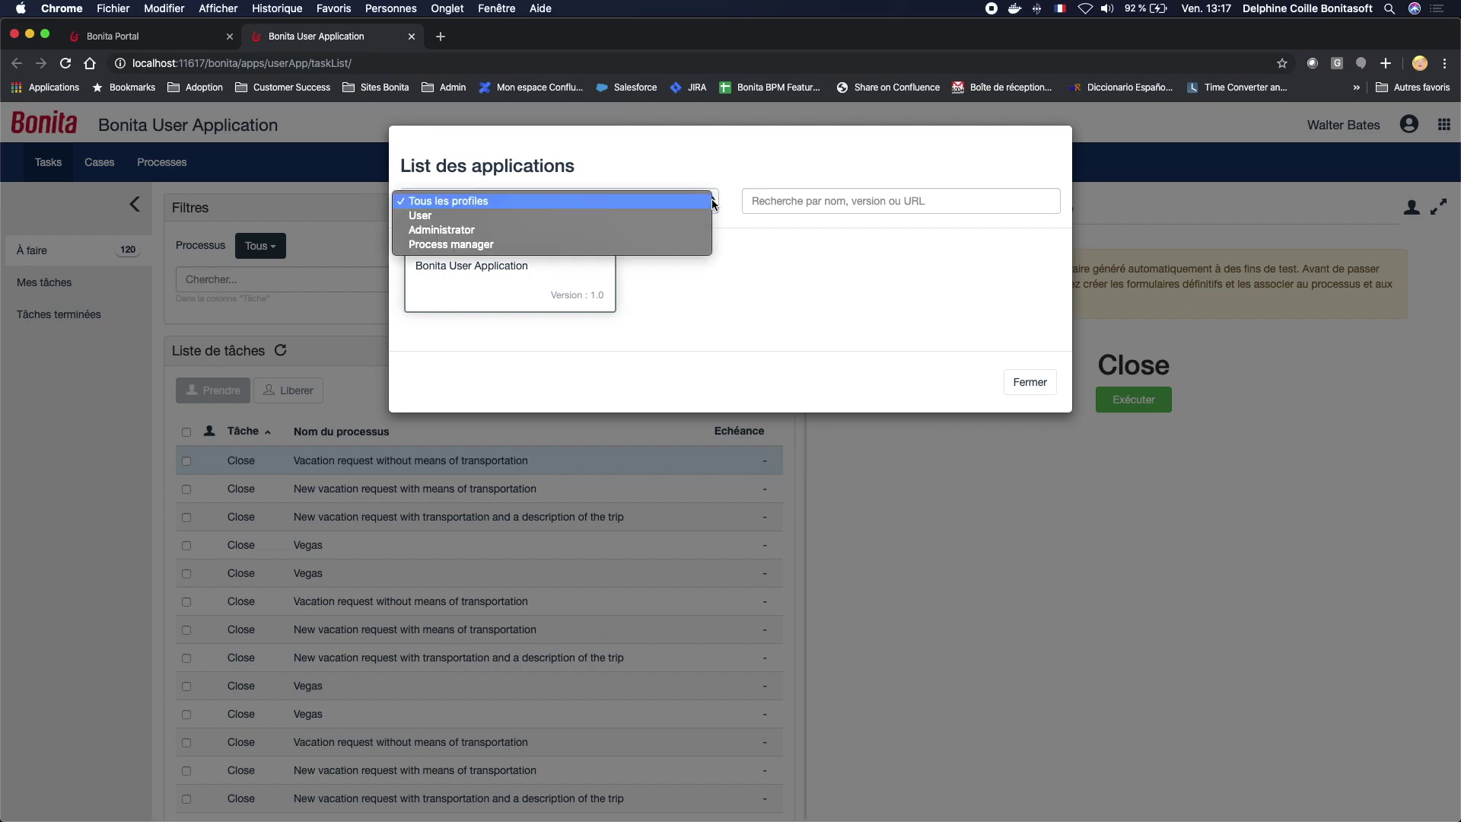
left_click(701, 217)
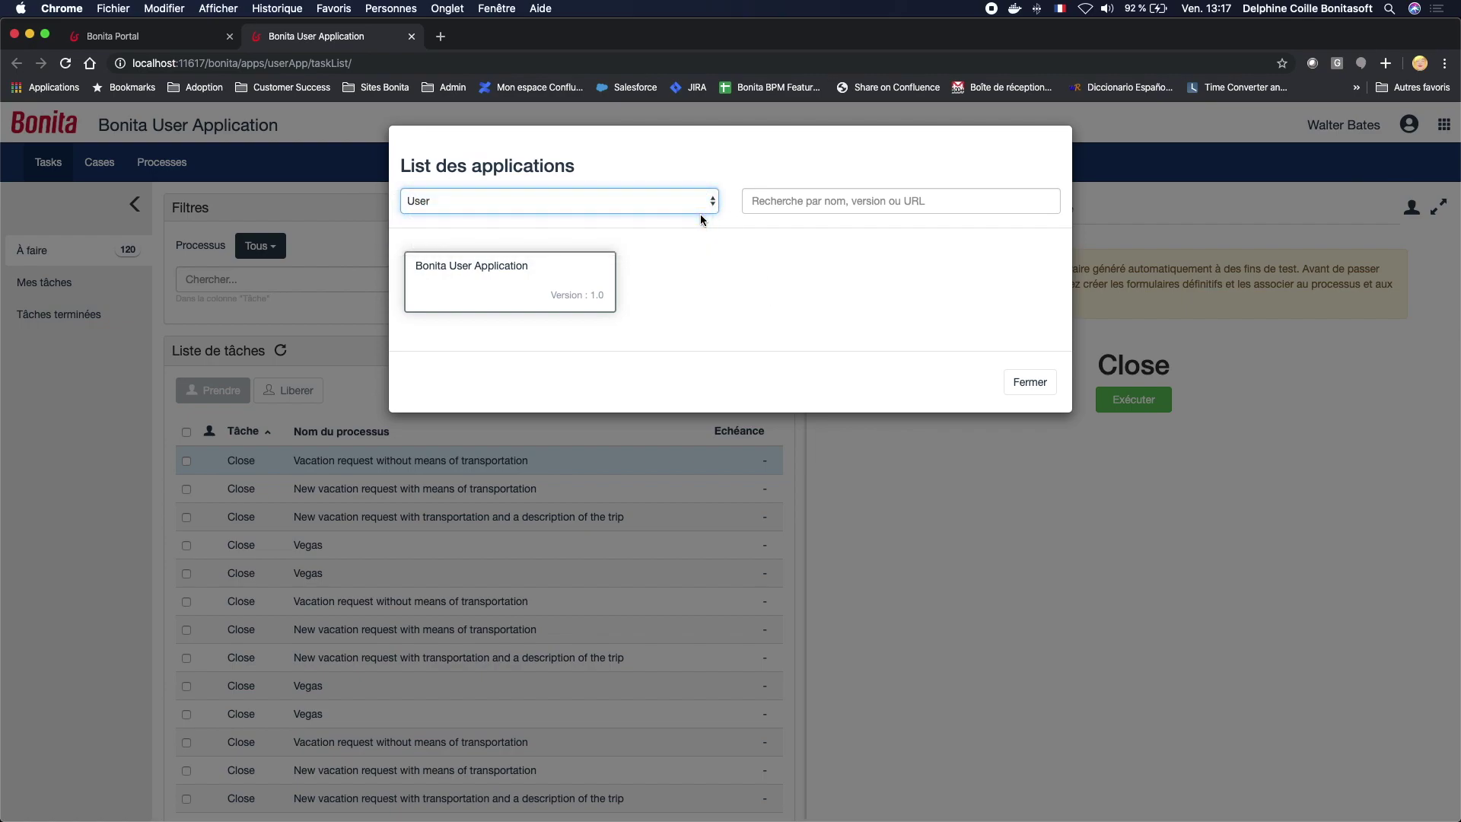
left_click(709, 199)
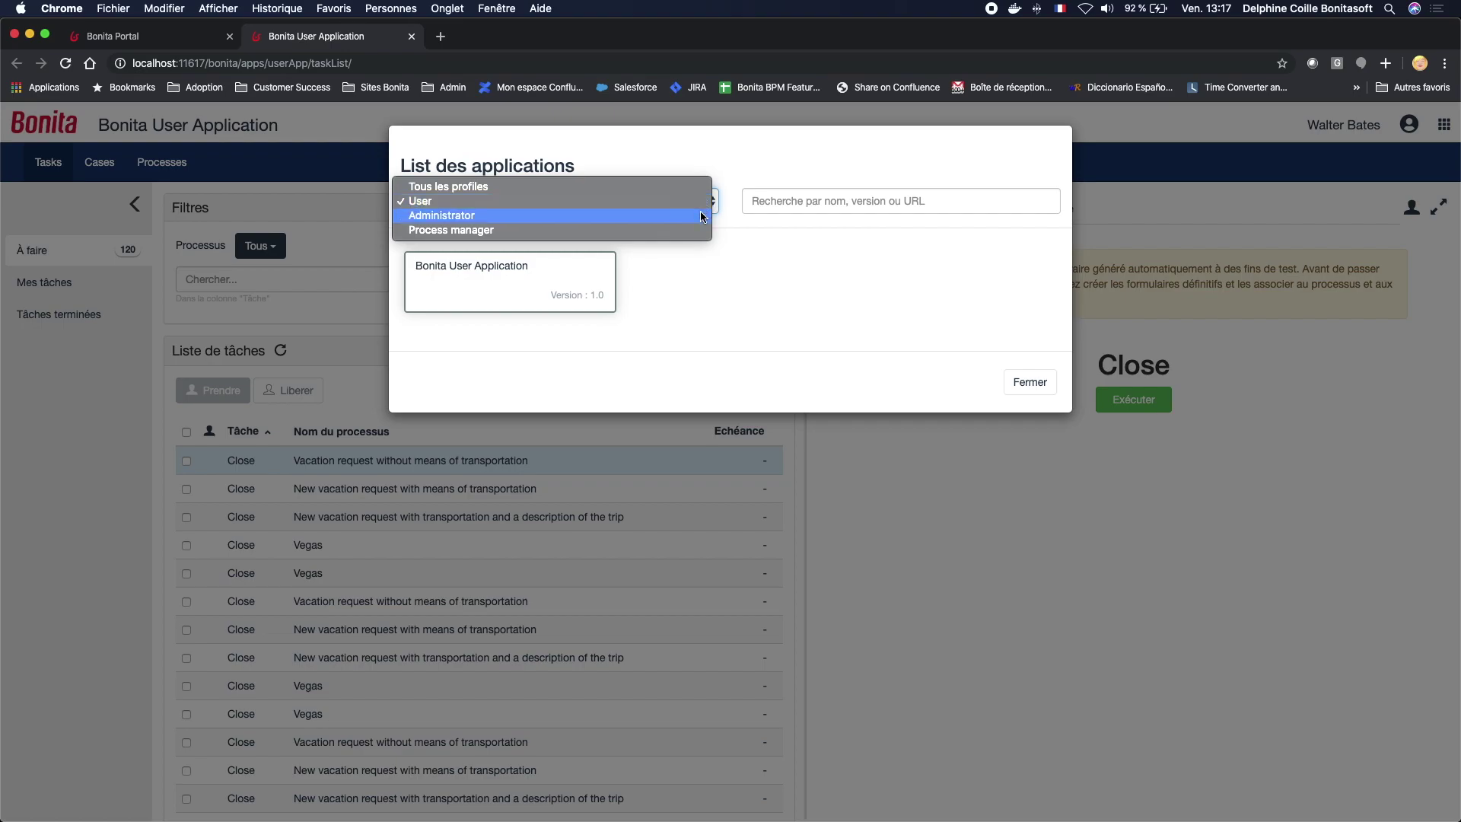
left_click(697, 217)
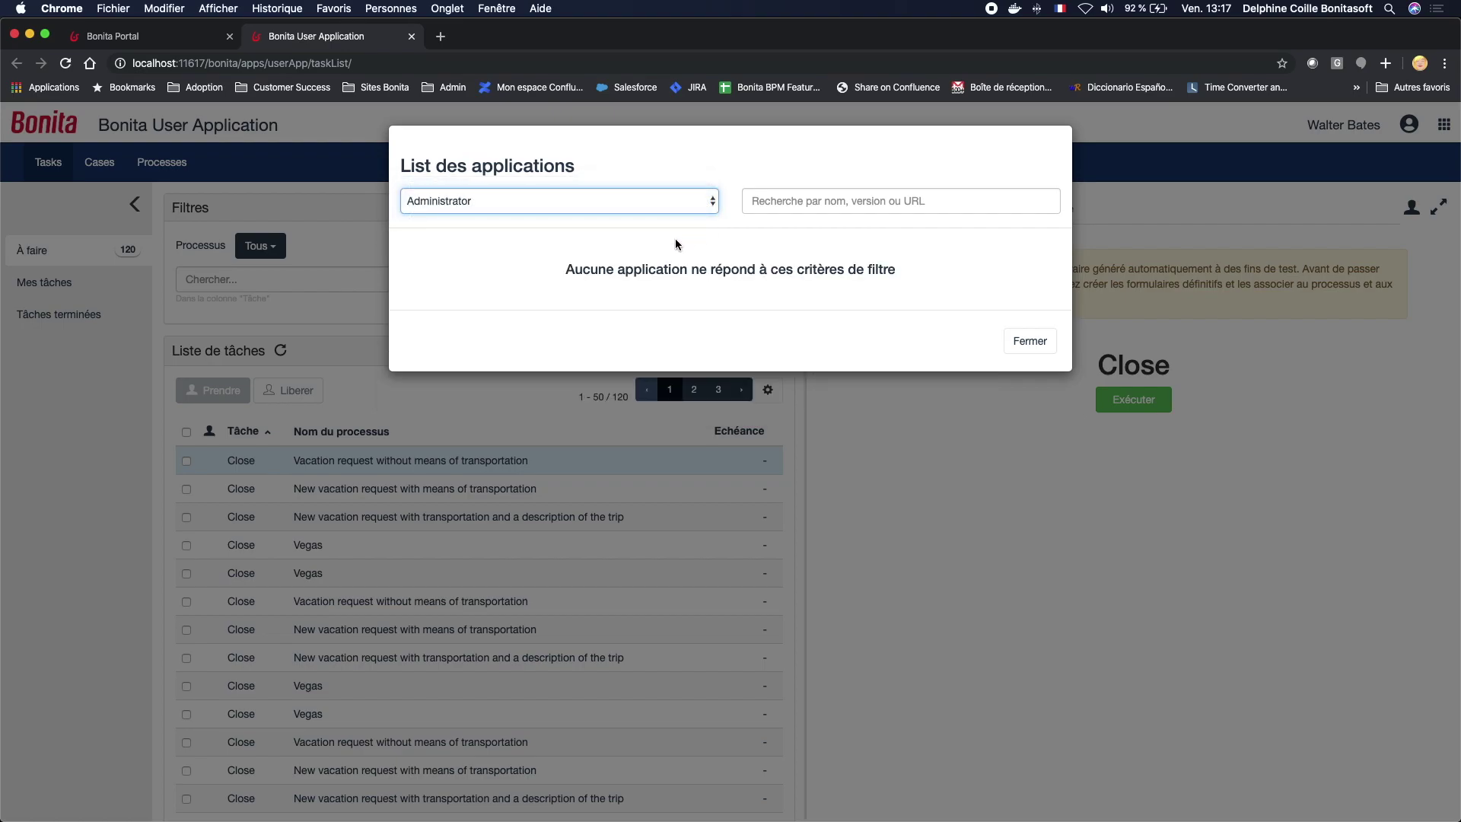
left_click(706, 204)
left_click(700, 182)
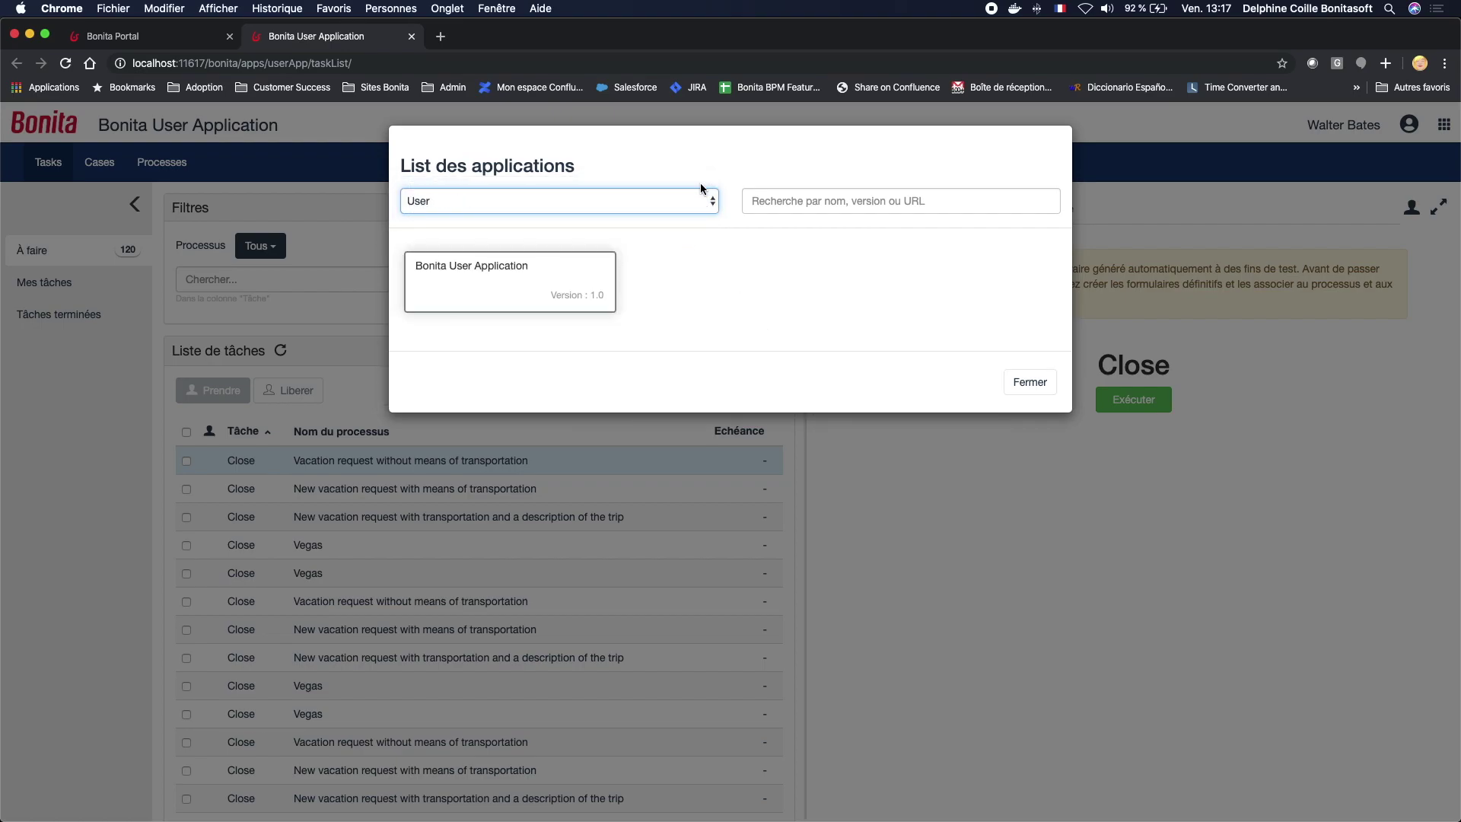
left_click(1033, 387)
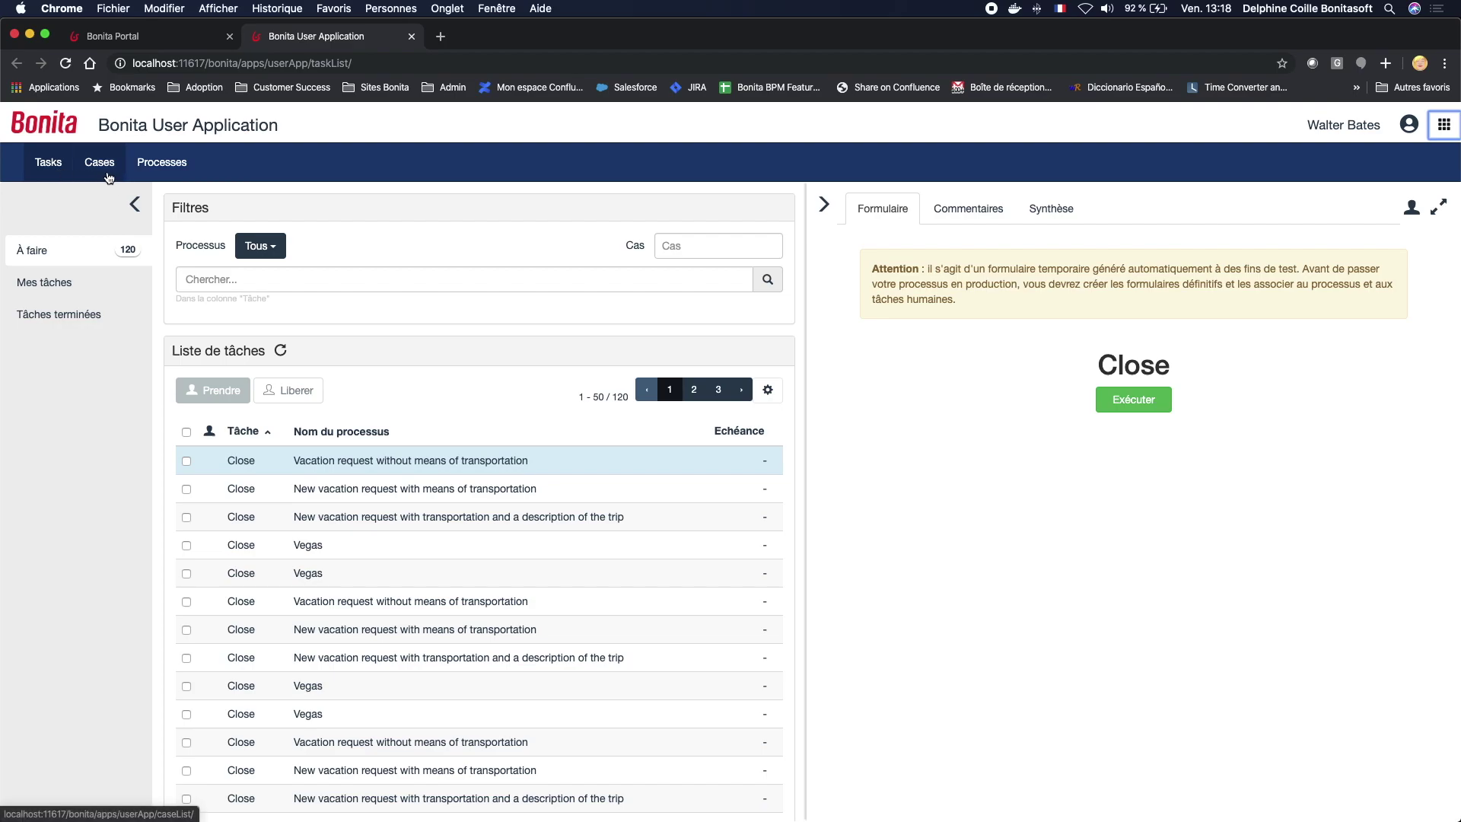
Step: Compare the application's Tasks page with the portal's task list under the Utilisateur profile
left_click(42, 169)
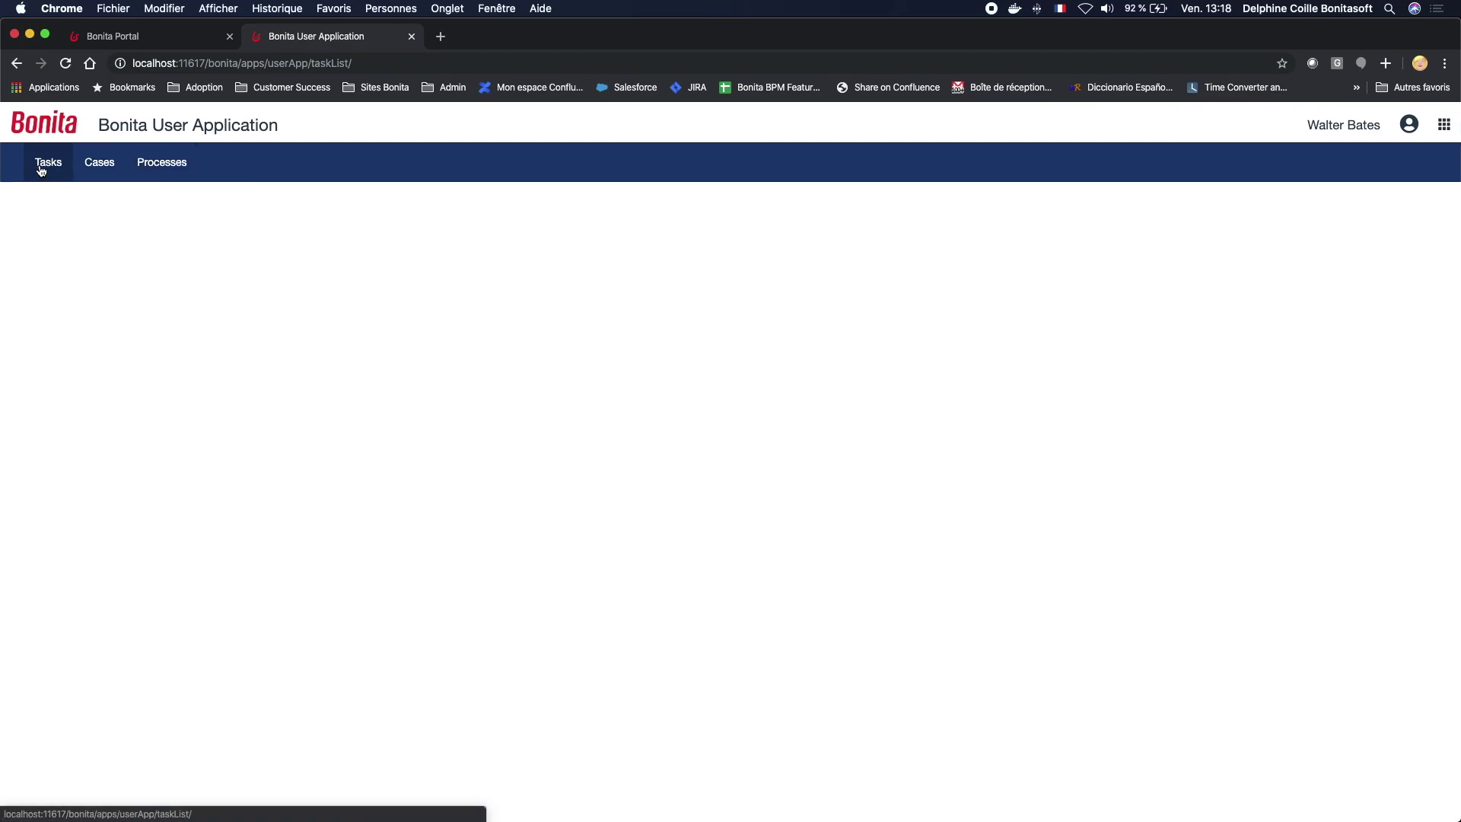
left_click(149, 35)
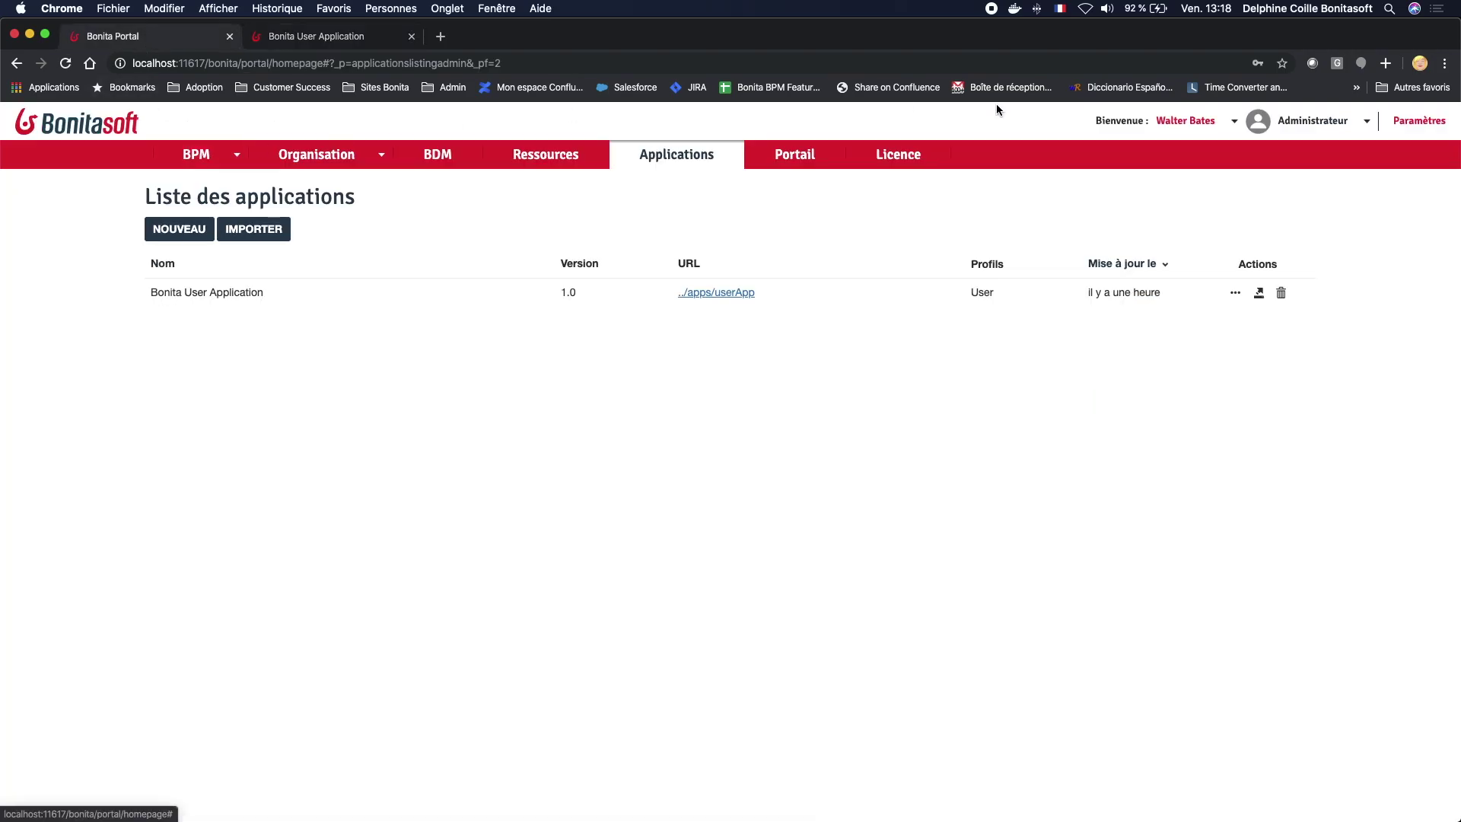
left_click(1333, 123)
left_click(1306, 156)
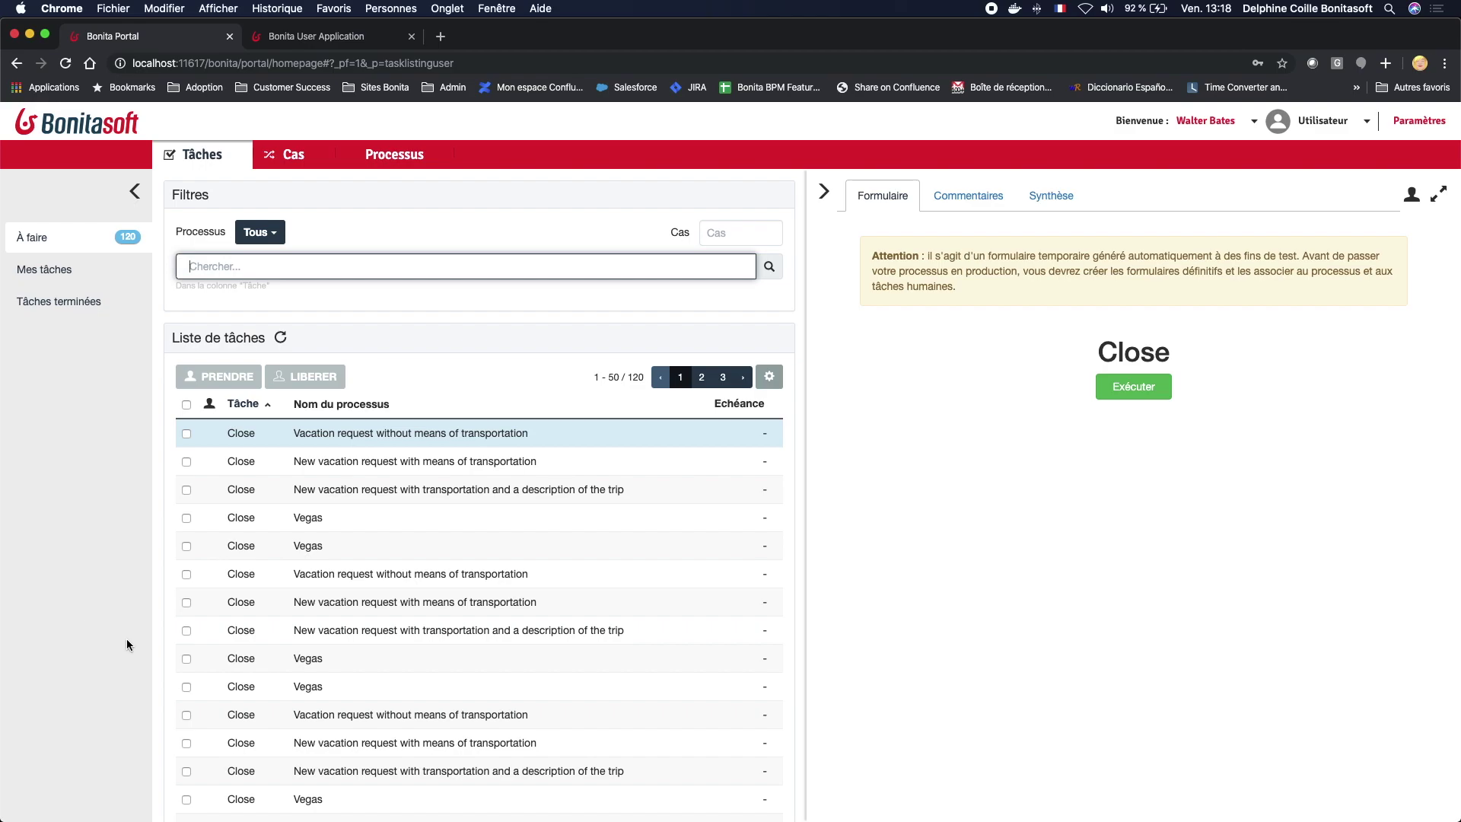
left_click(320, 36)
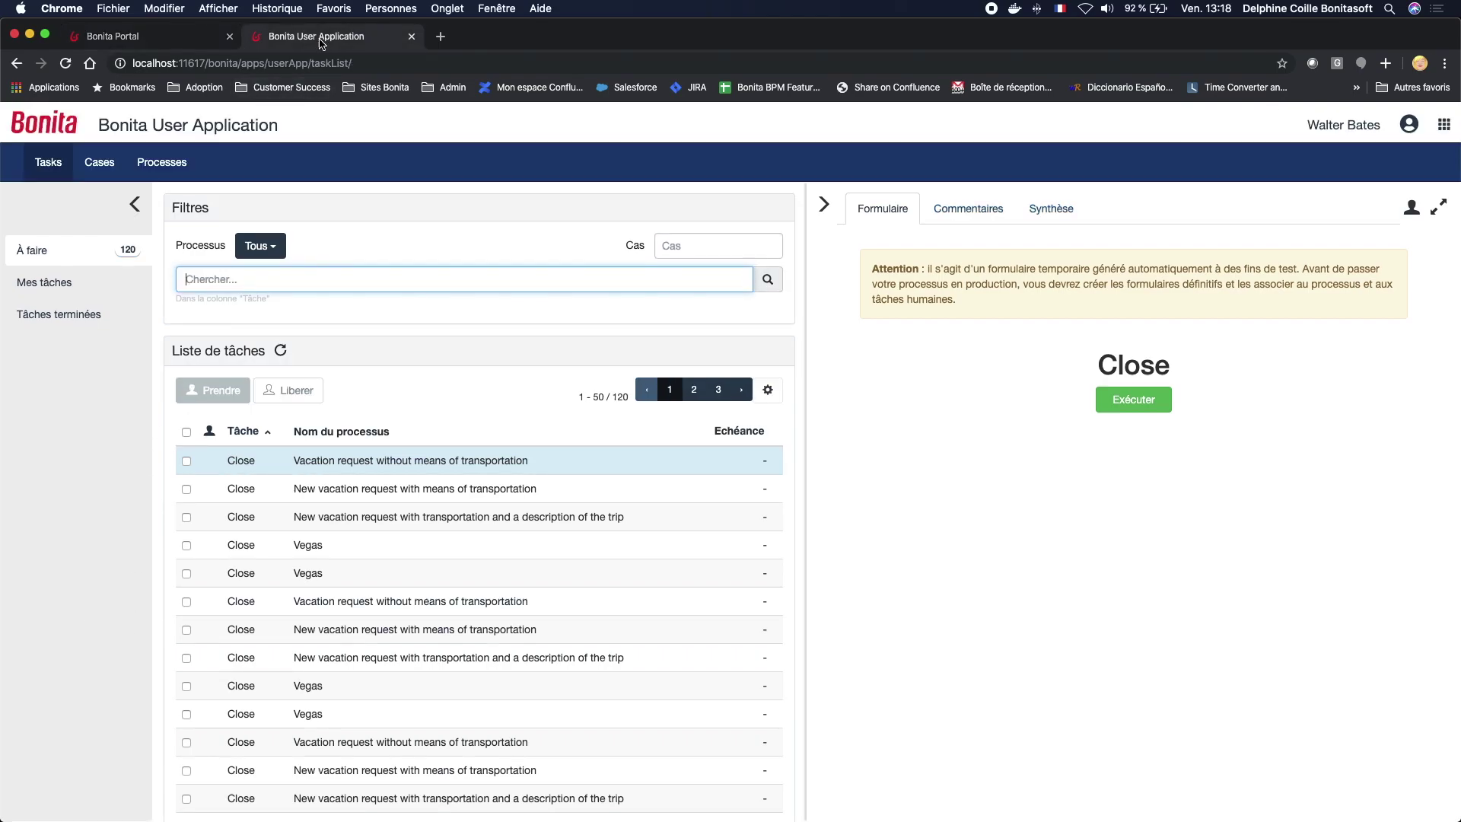
Step: Compare the Processes page of the Bonita User Application with the portal's Processus page
left_click(180, 173)
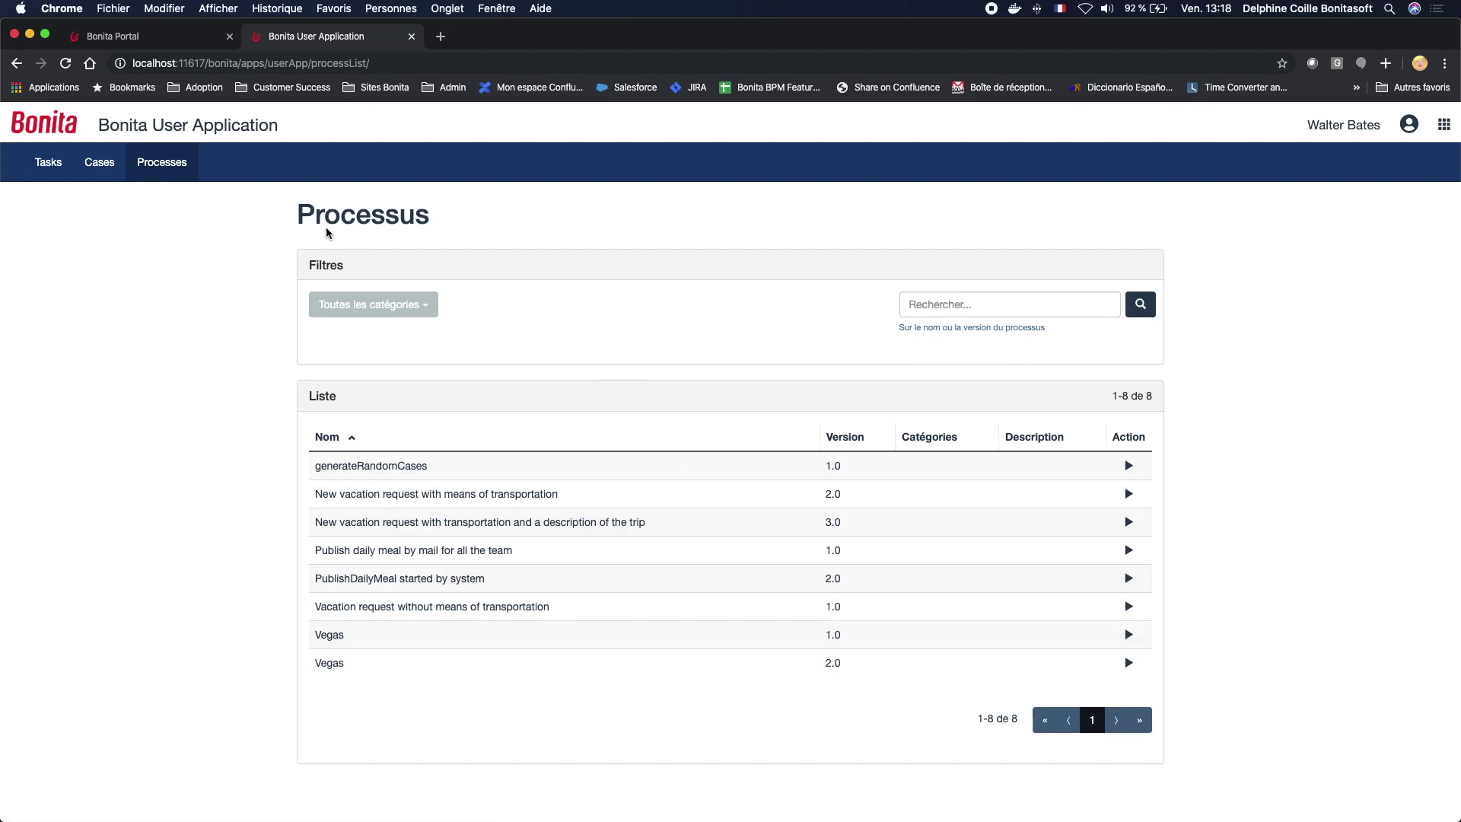
left_click(197, 38)
left_click(368, 148)
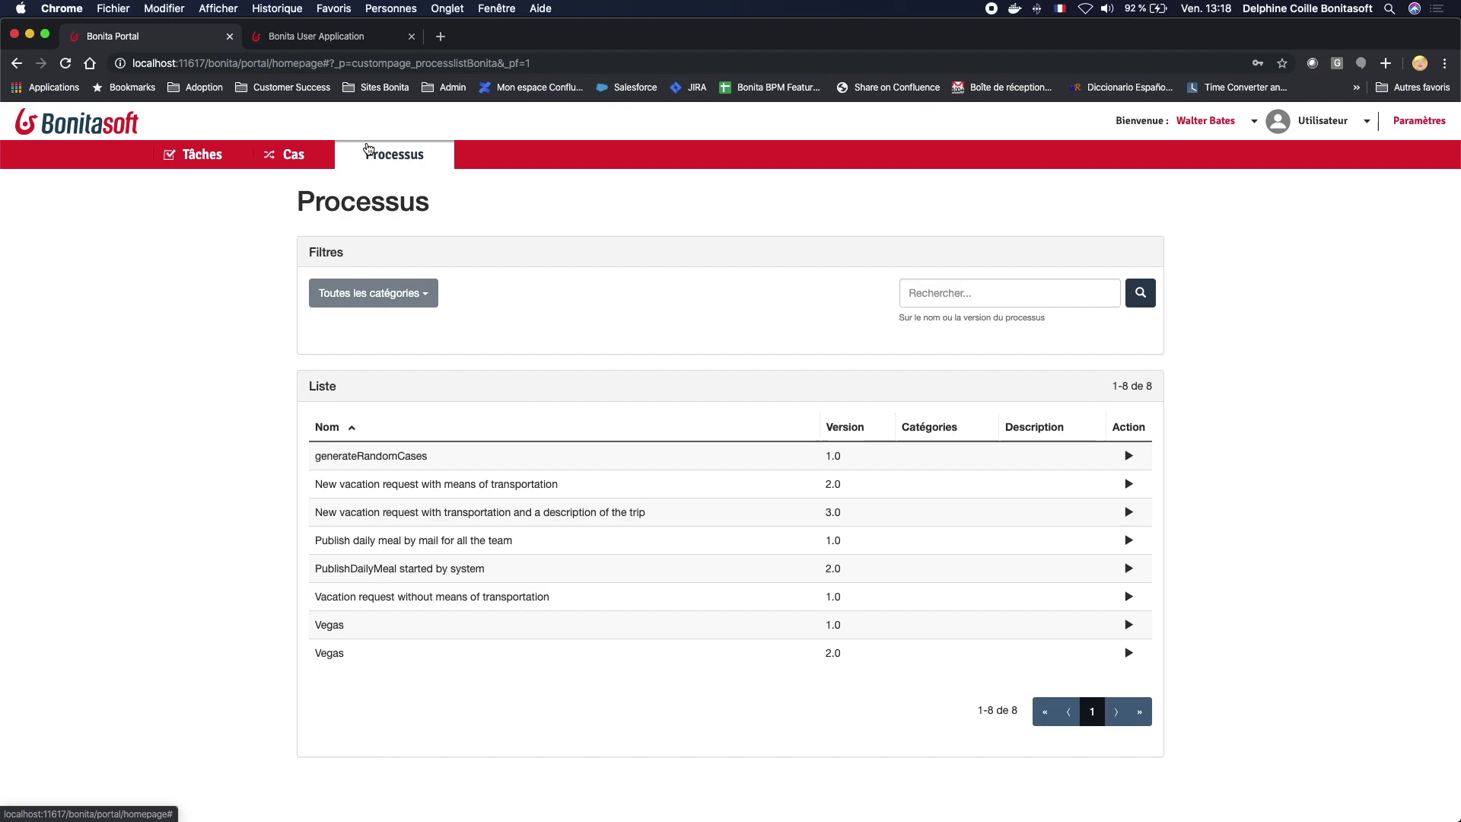
Step: Compare the portal's Cas page with the Cases page of the Bonita User Application
left_click(295, 156)
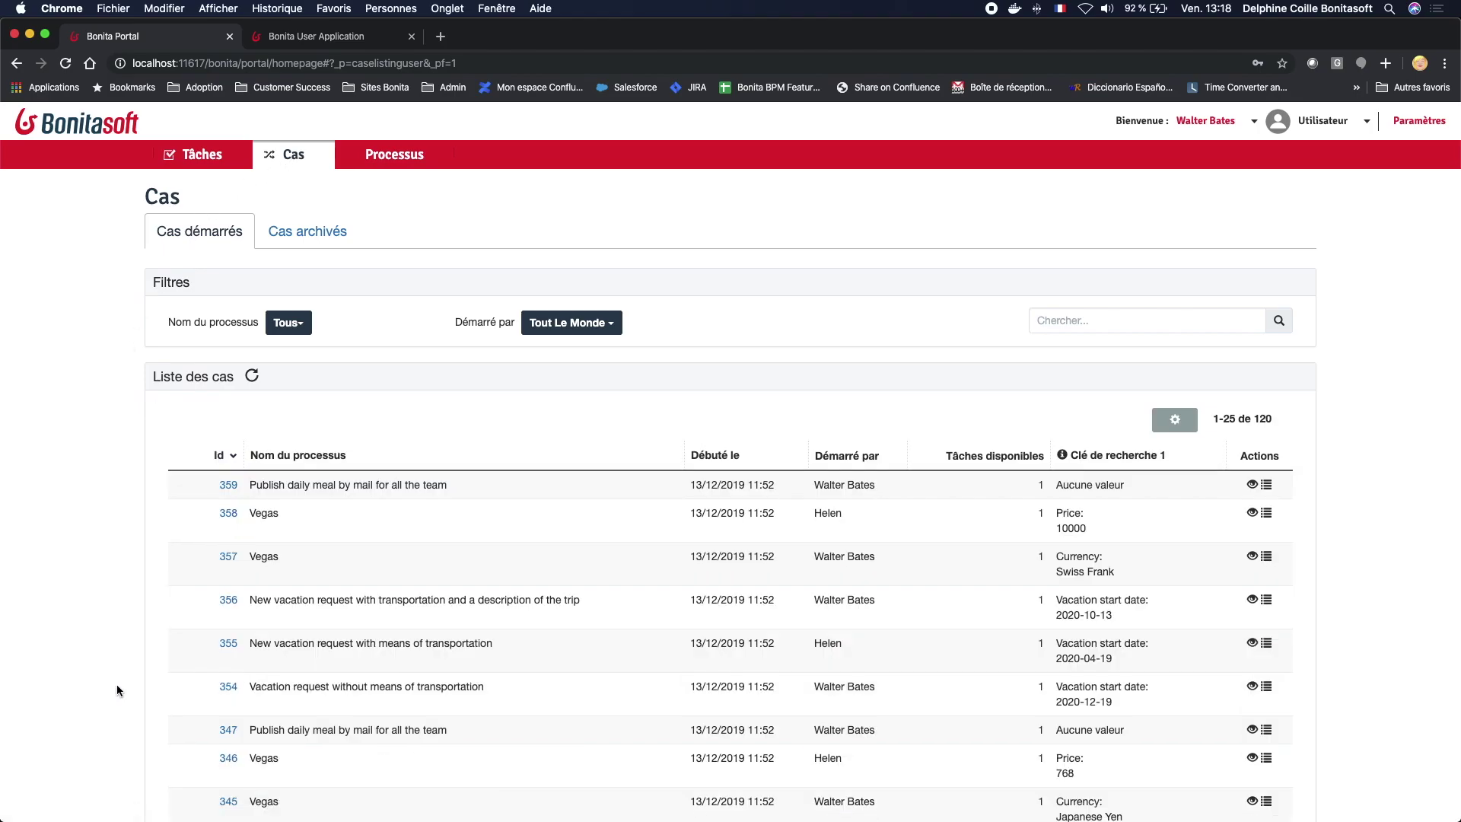
left_click(359, 36)
left_click(107, 170)
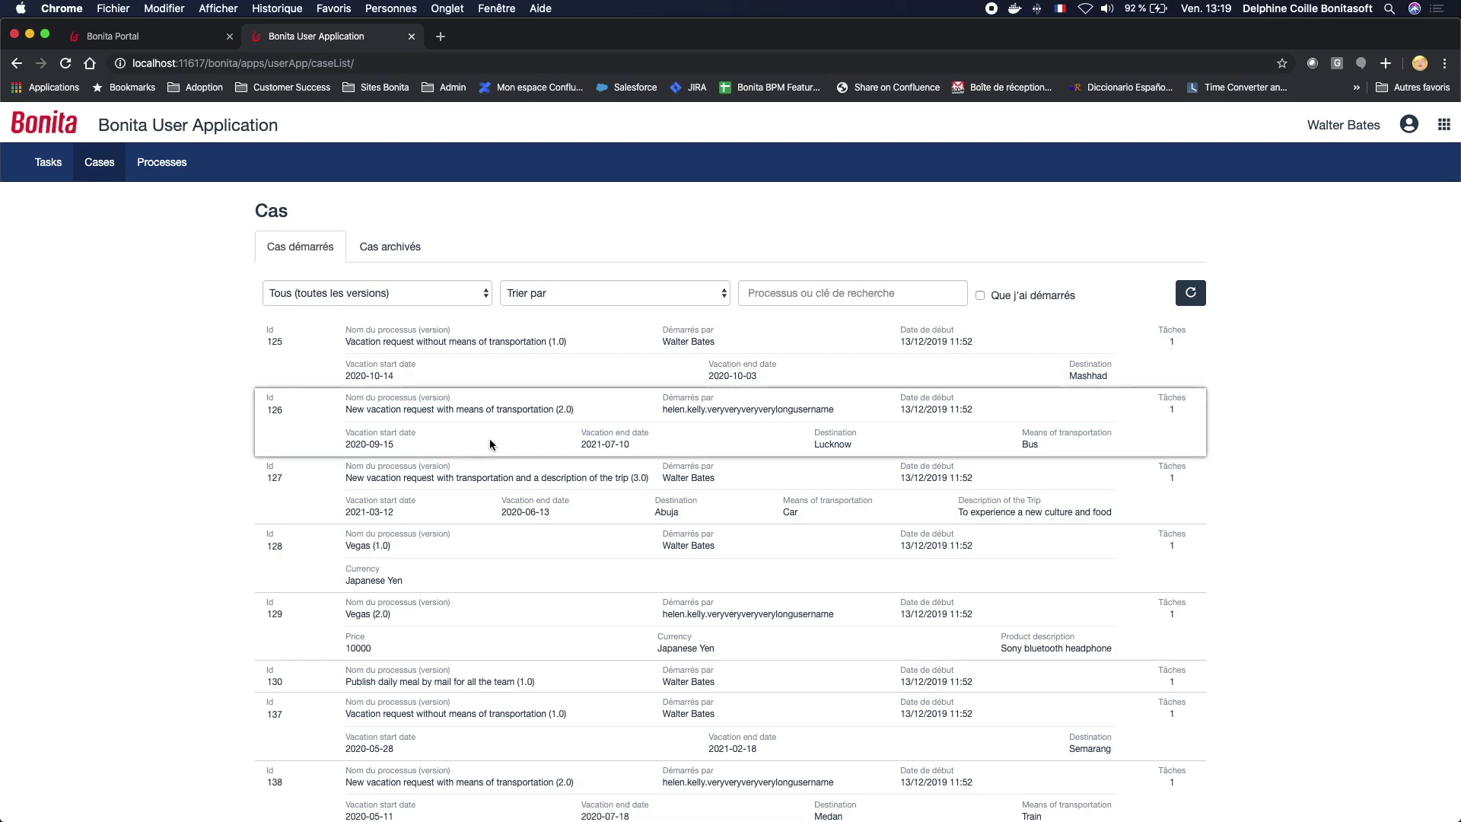
Step: Switch to Bonita Studio and open the caselistBonitaV1 page from Pages/Formulaires/Layouts in the UI Designer
key("ctrl+Up")
left_click(452, 351)
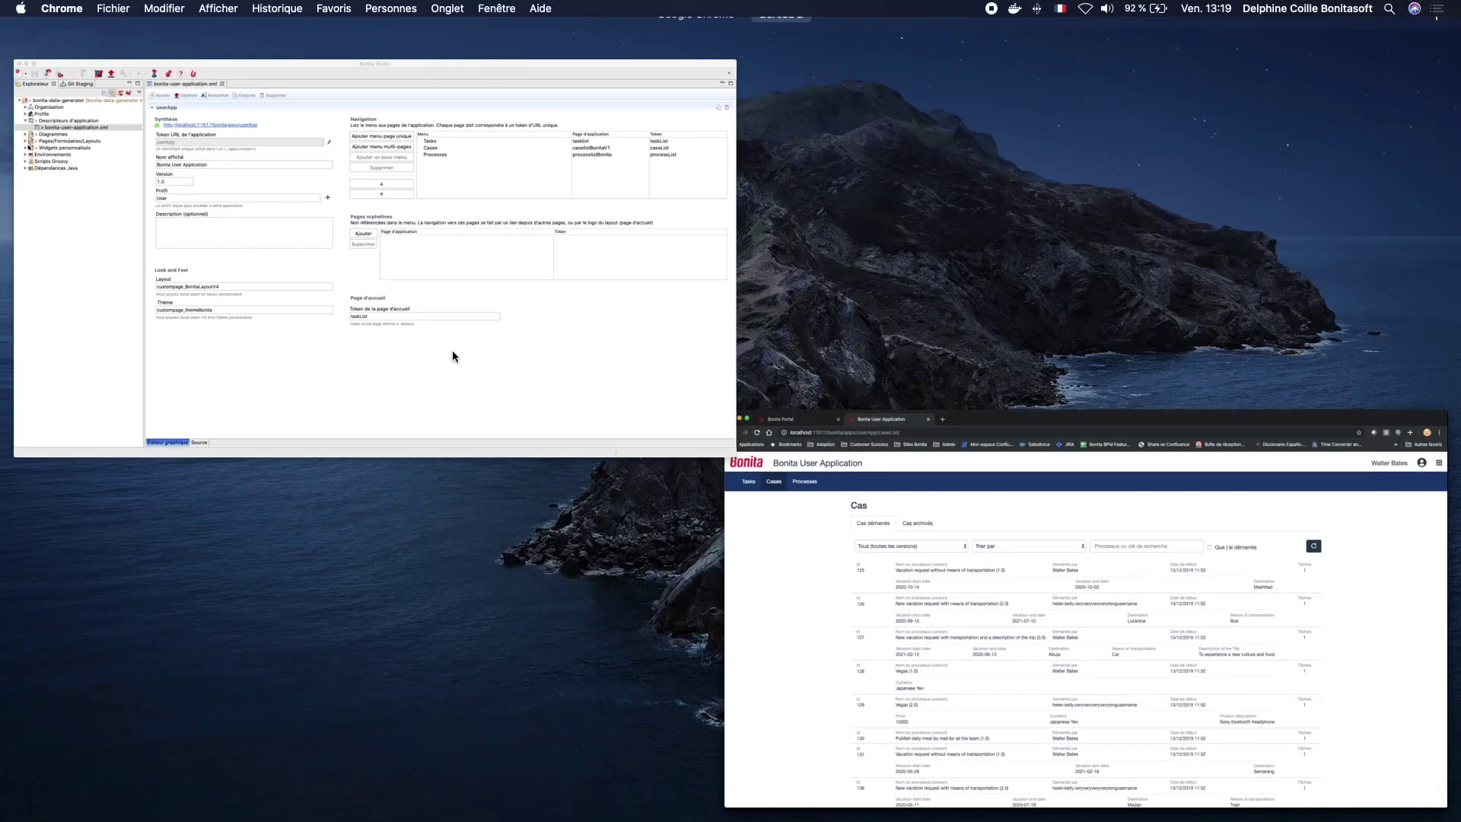
left_click(23, 183)
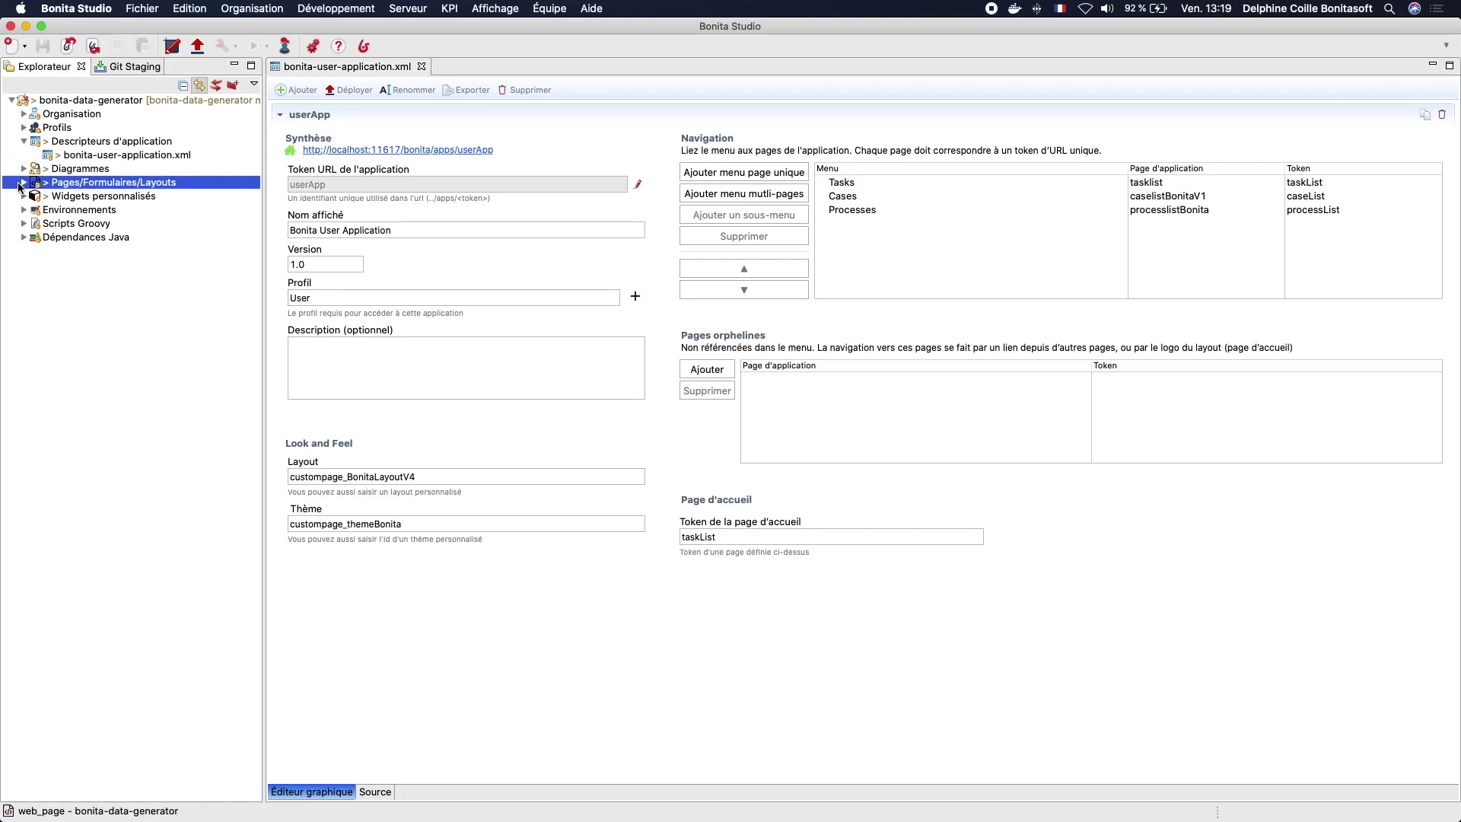
left_click(24, 183)
left_click(97, 197)
double_click(97, 197)
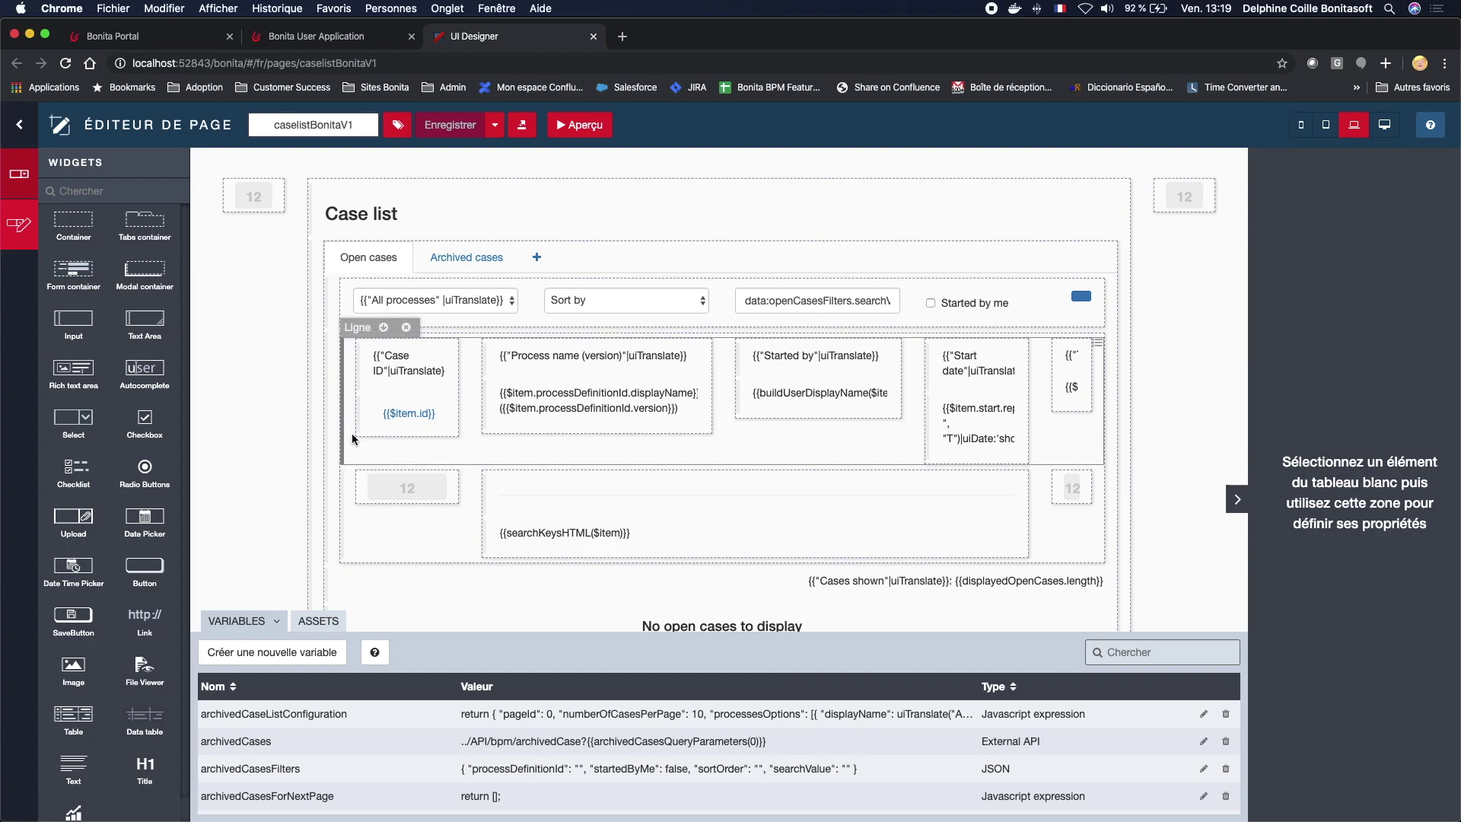
Step: Inspect the properties of the repeated case containers for both the open cases and the archived cases
left_click(343, 499)
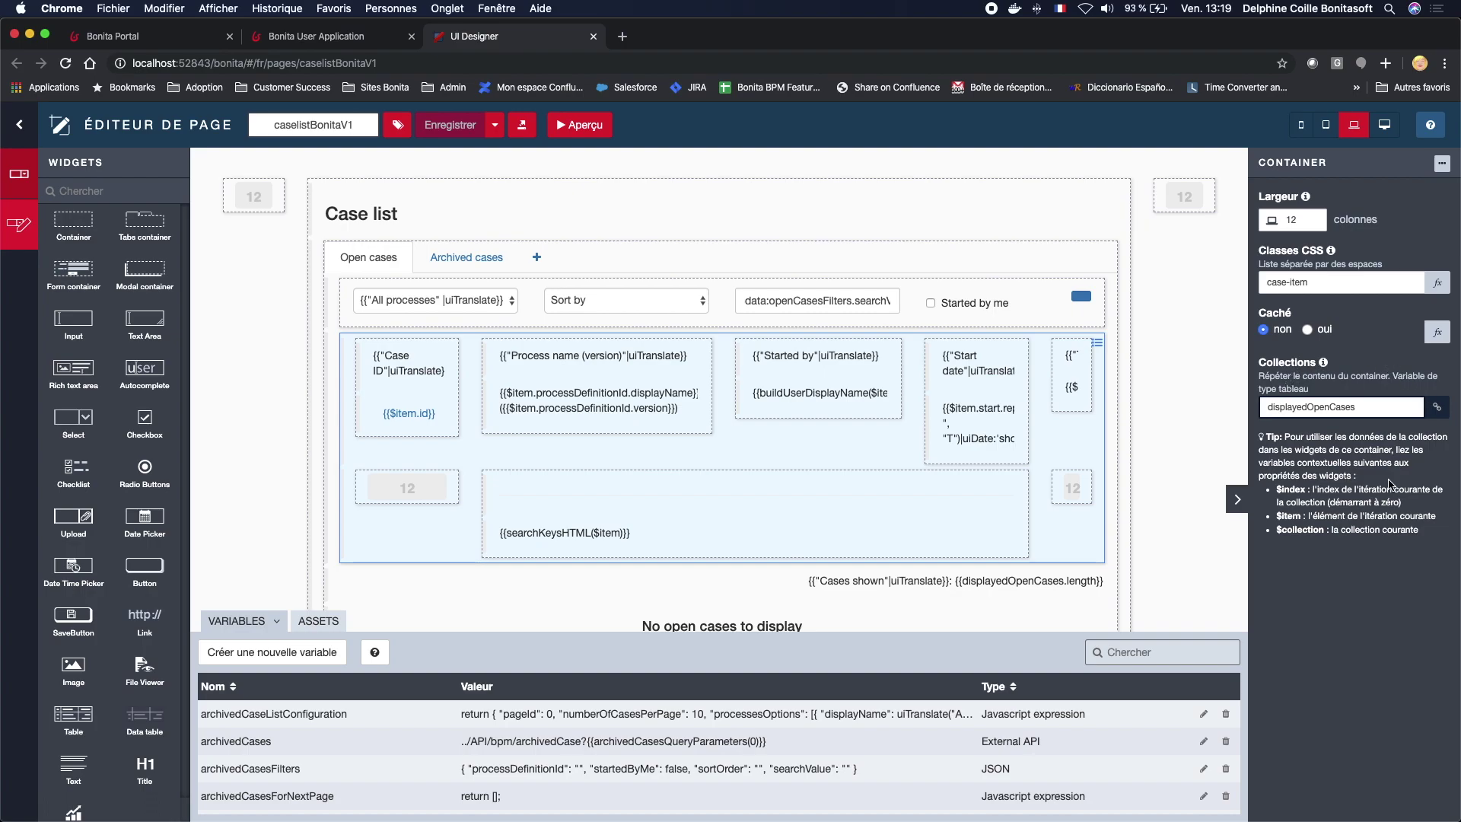
left_click(482, 260)
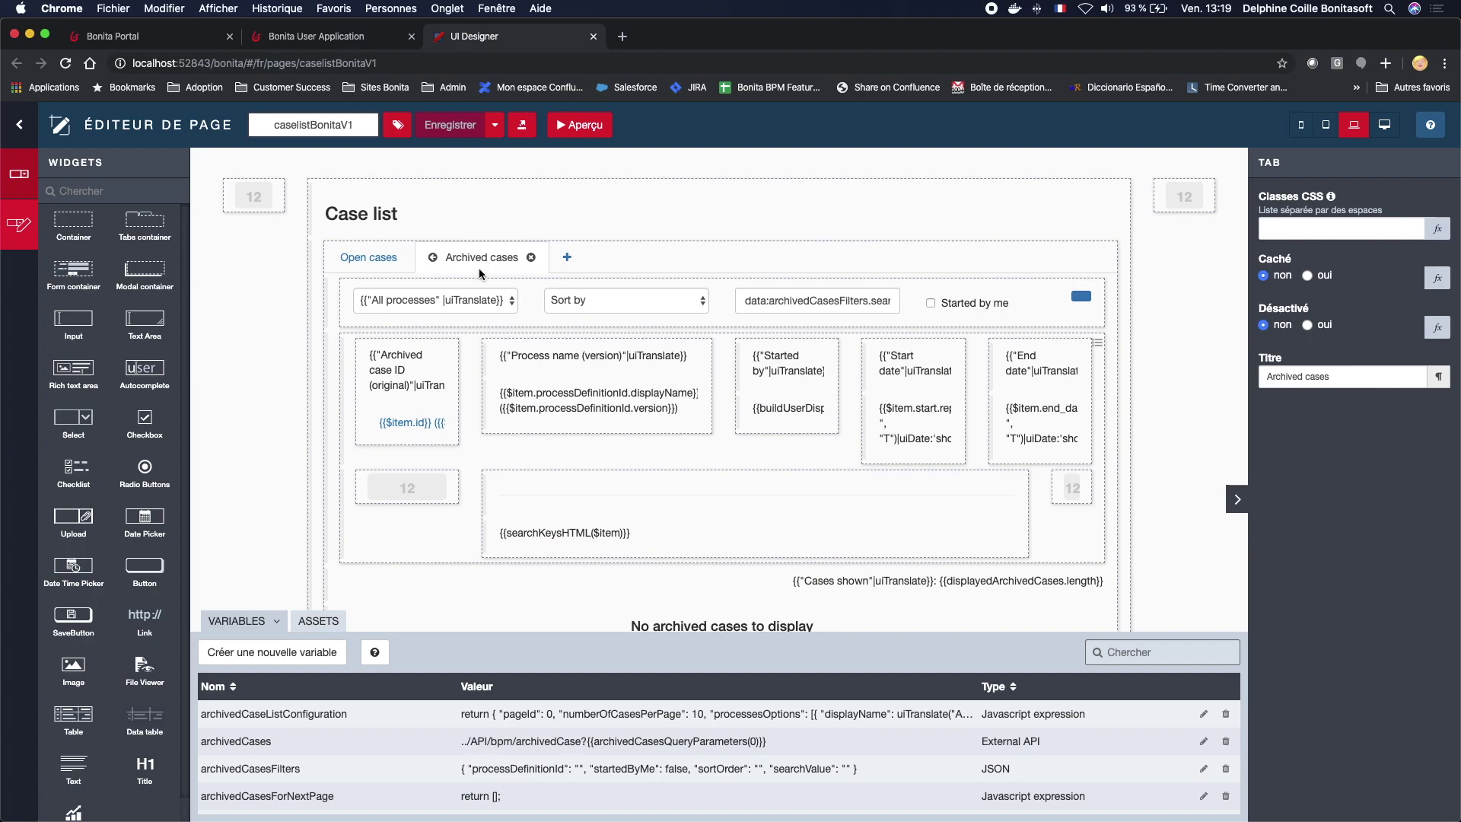
left_click(350, 524)
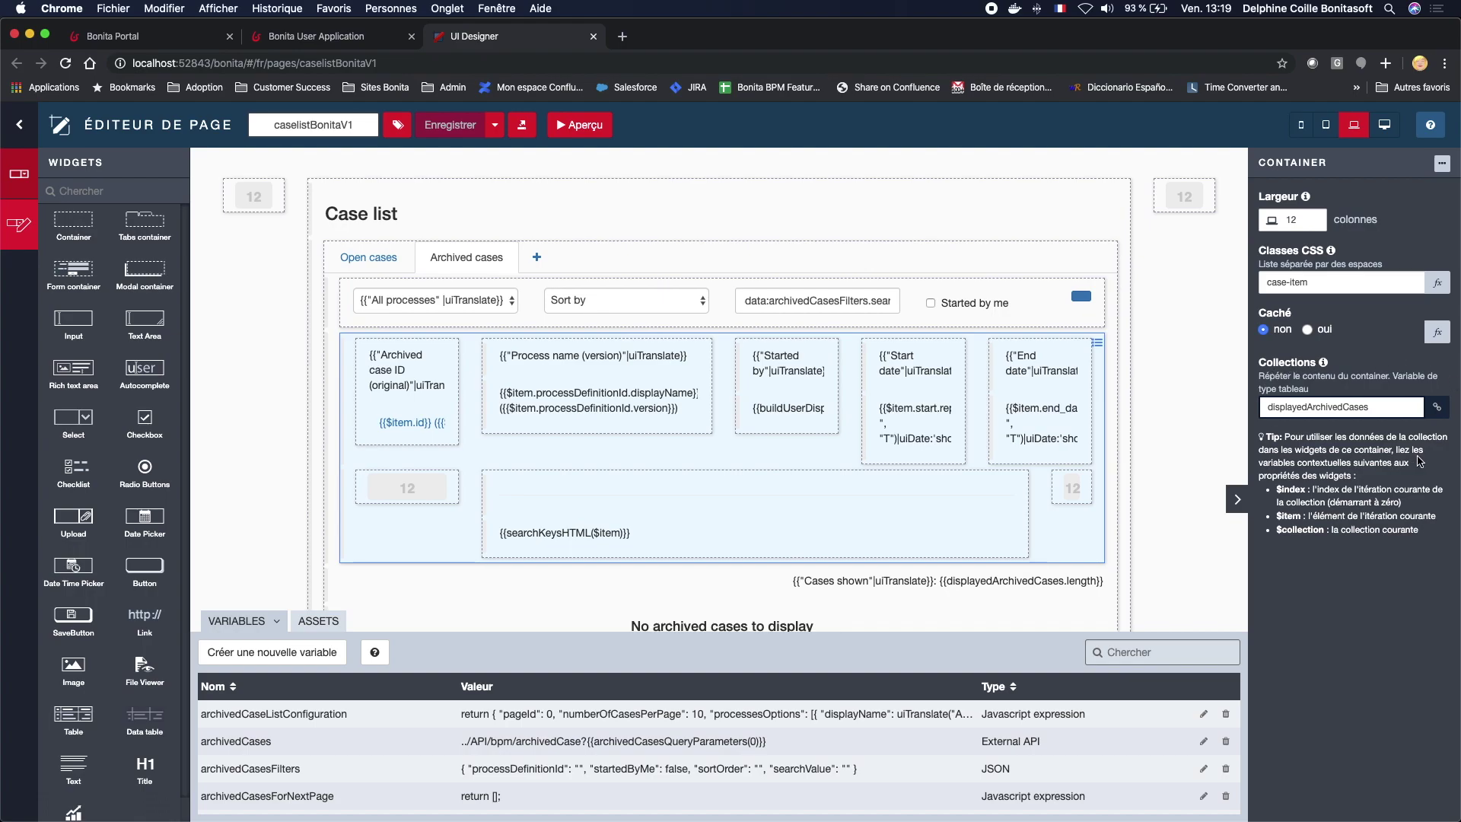
Step: Detach the Bonita User Application into its own browser window and narrow it to less than half the screen width
left_click(284, 39)
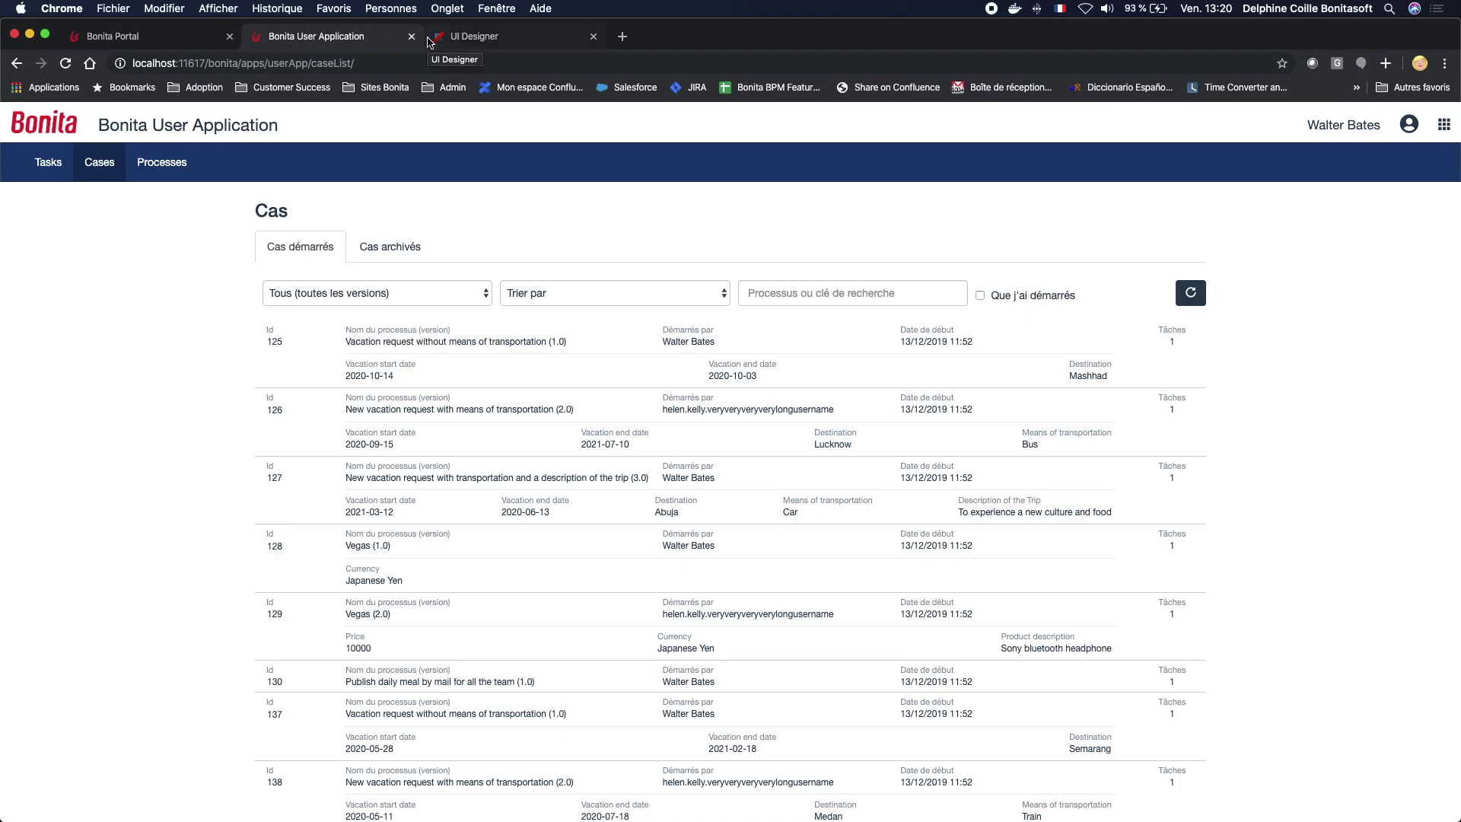
left_click_drag(335, 38, 350, 77)
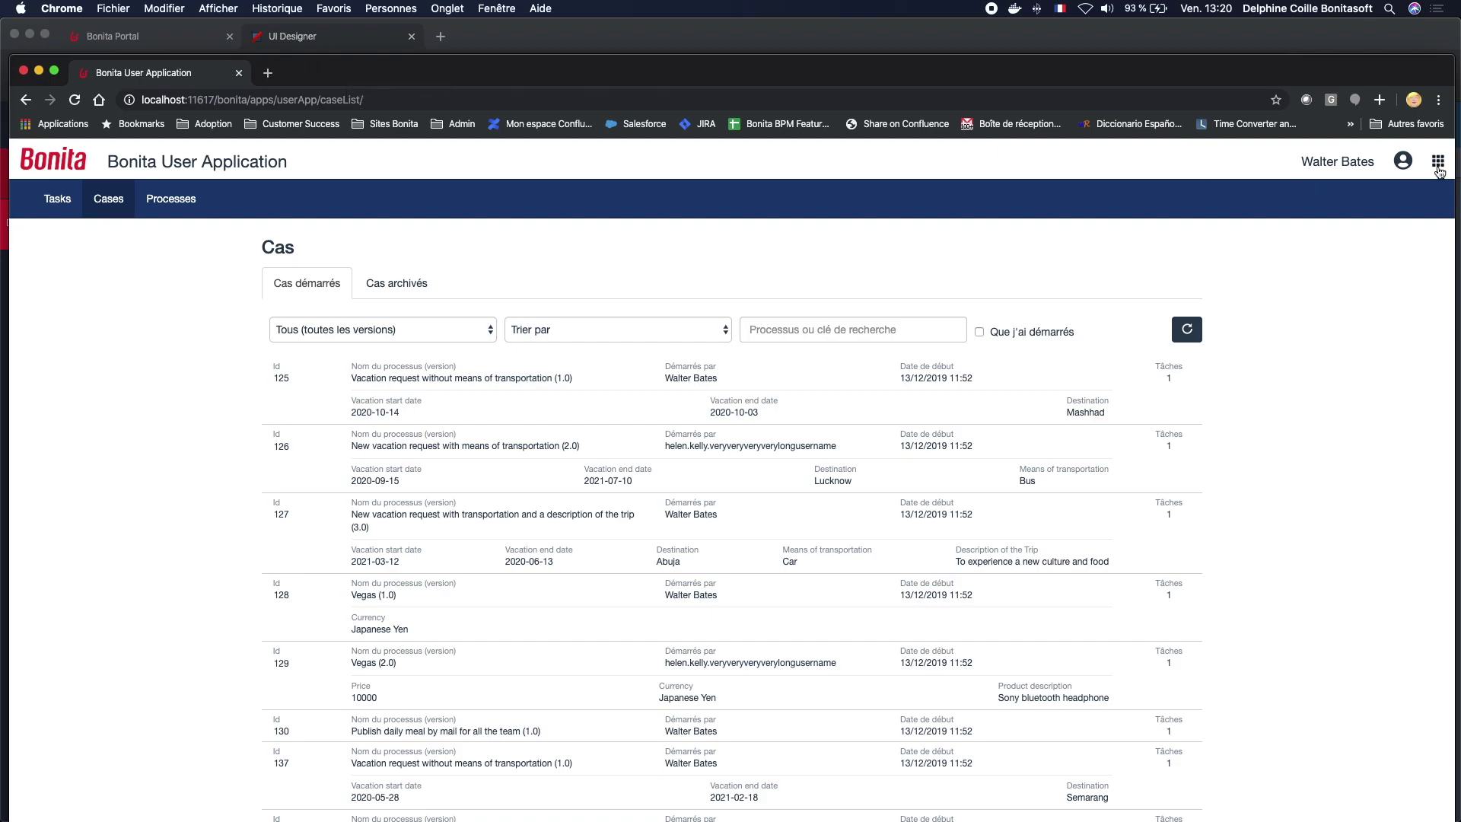
left_click_drag(1084, 212, 601, 275)
Step: Examine the process filter options and the responsive layout of the case list in the narrowed window
left_click(534, 332)
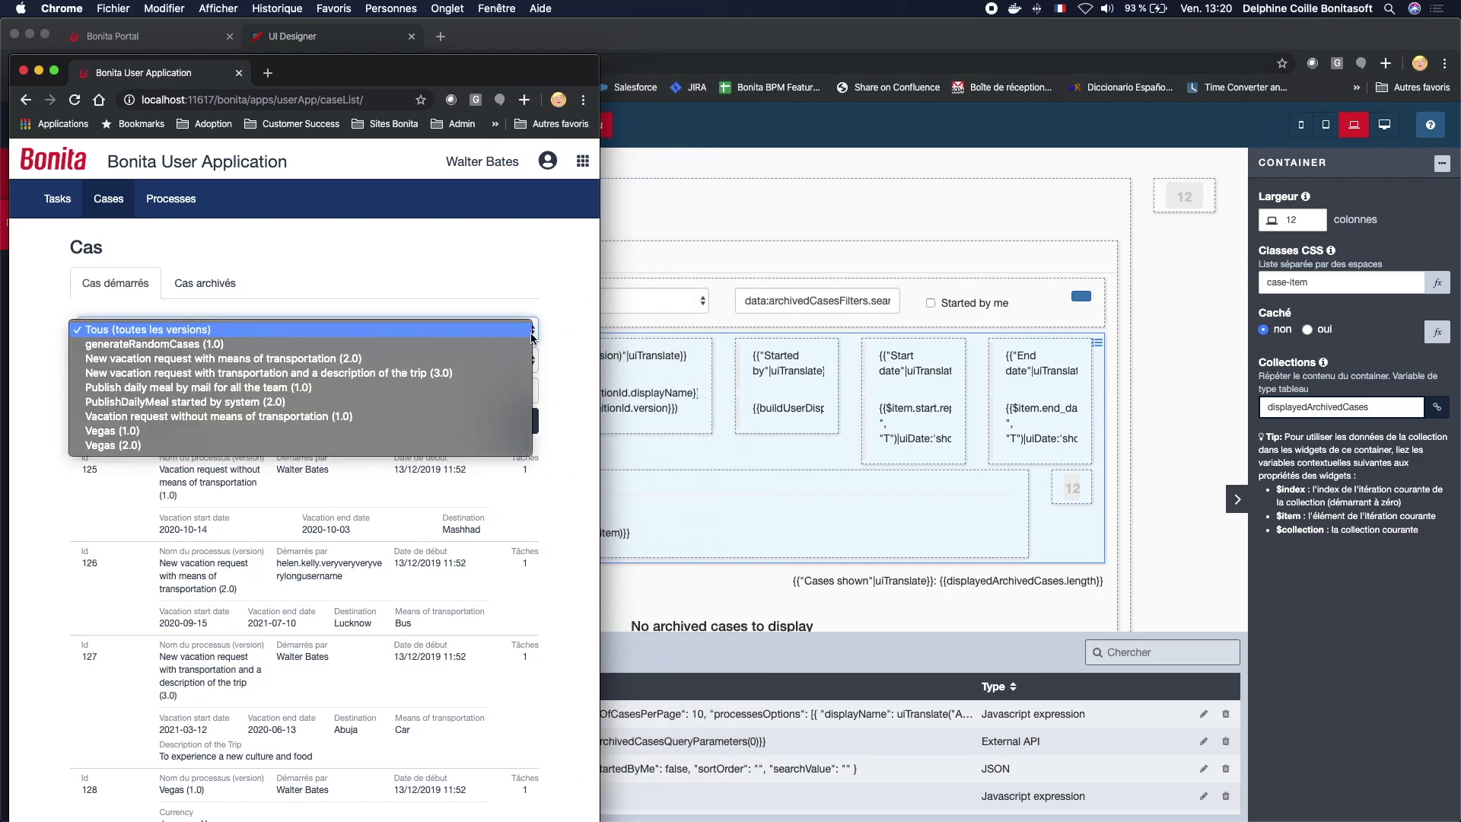
left_click(479, 271)
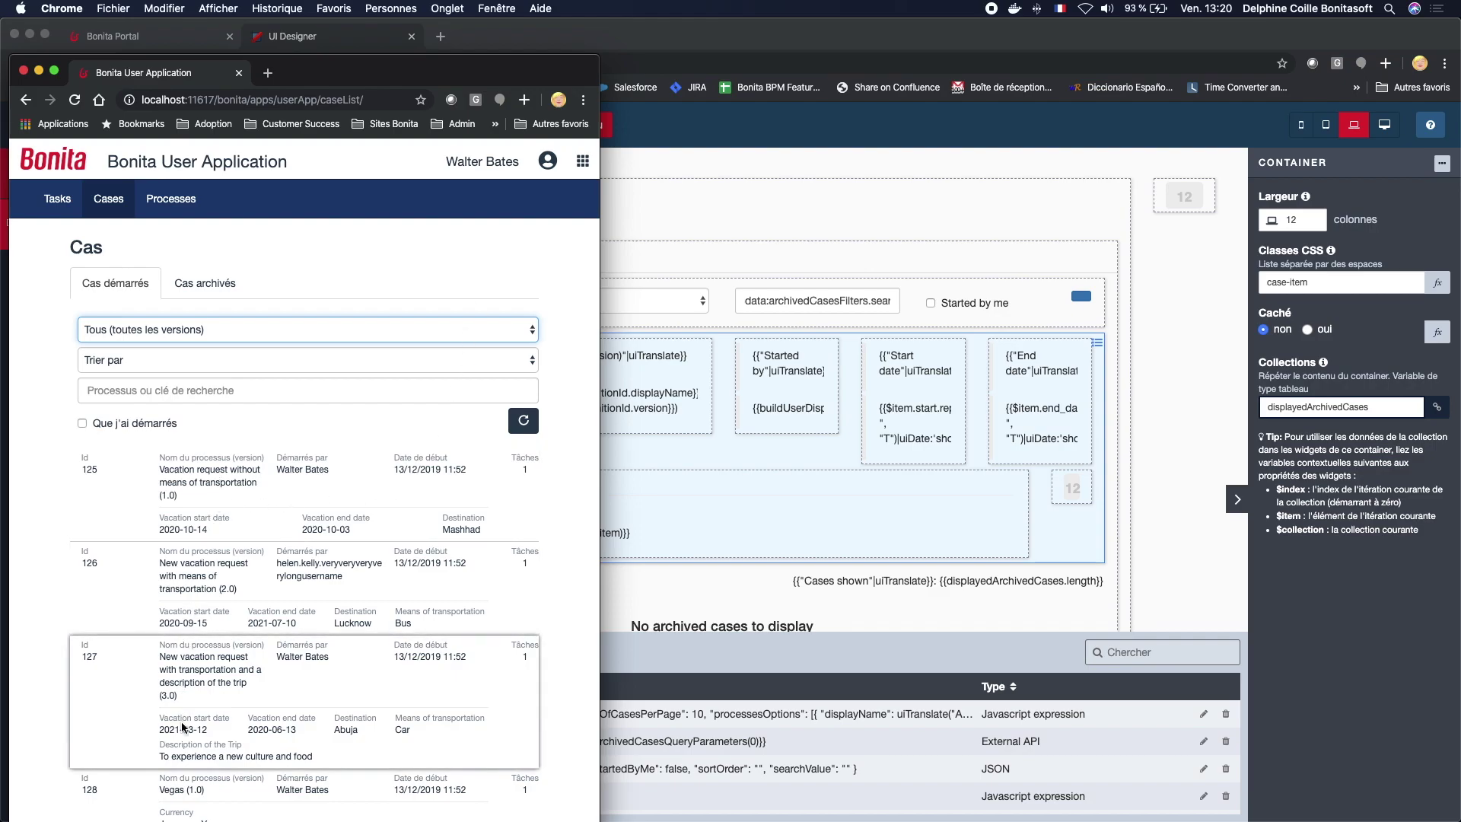
scroll(182, 716, "down", 3)
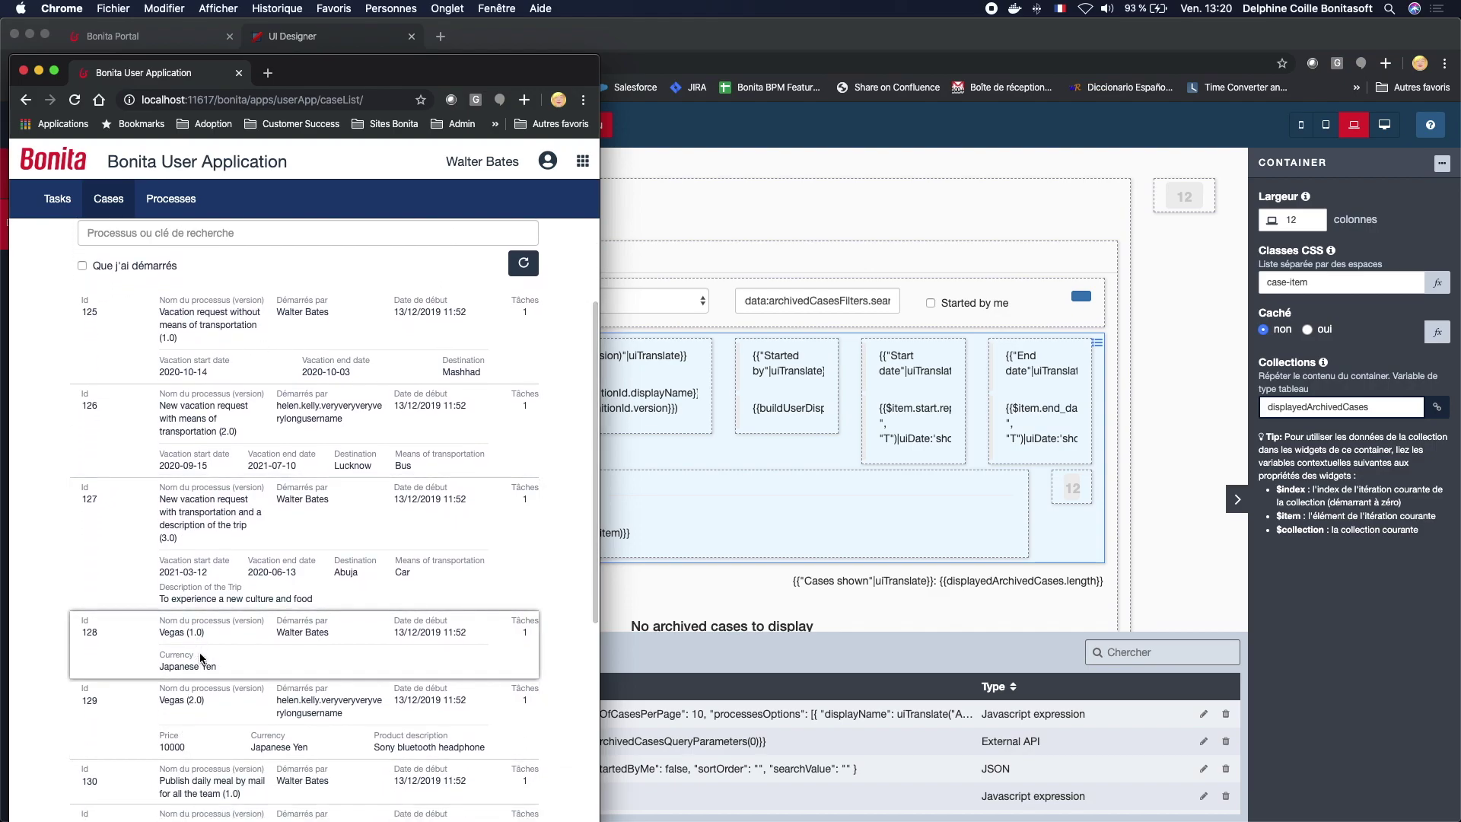
scroll(267, 647, "up", 3)
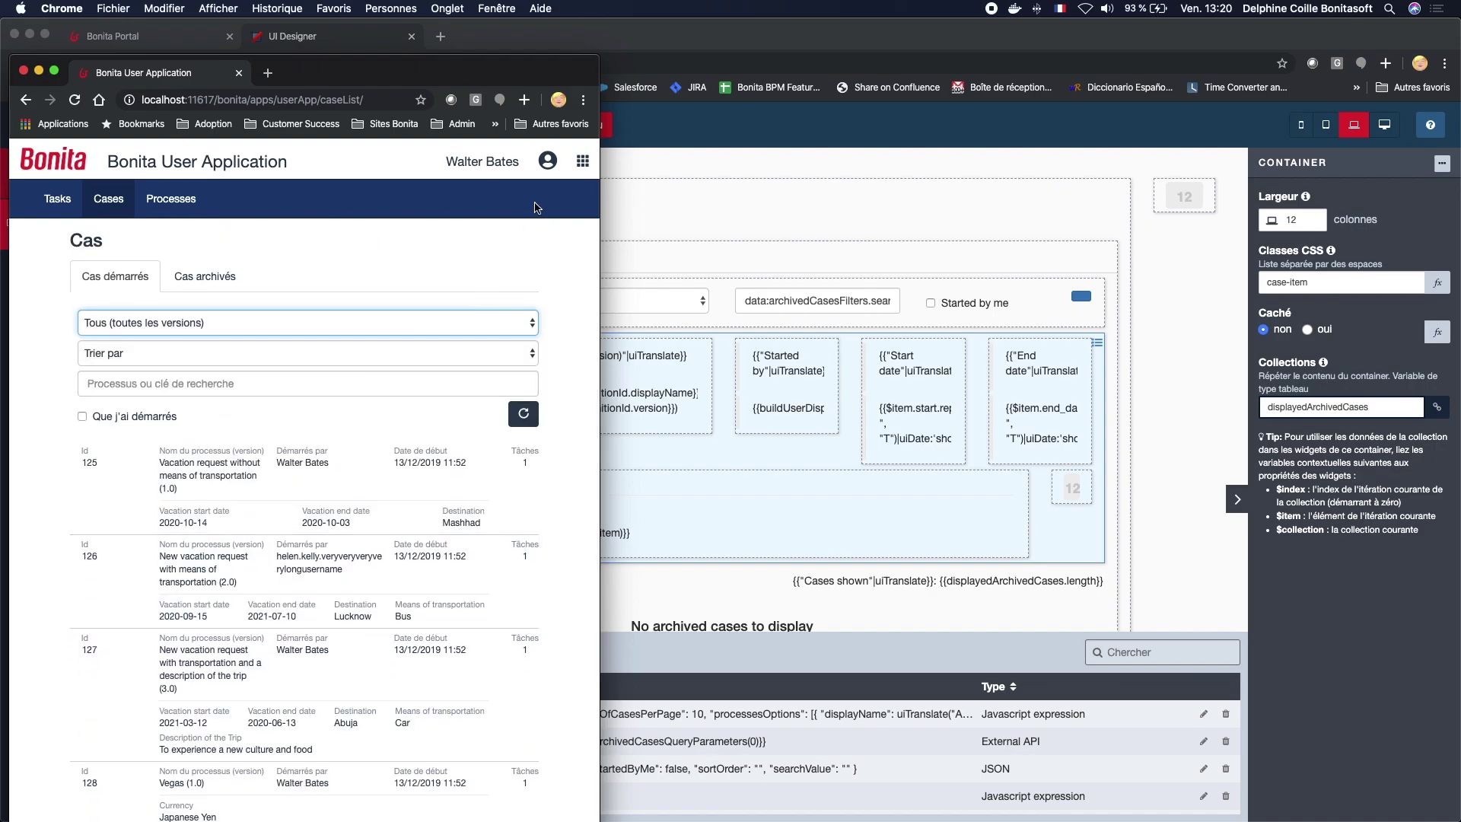
Step: Maximize the Bonita User Application window and emulate an iPhone X in the browser's developer tools
double_click(564, 65)
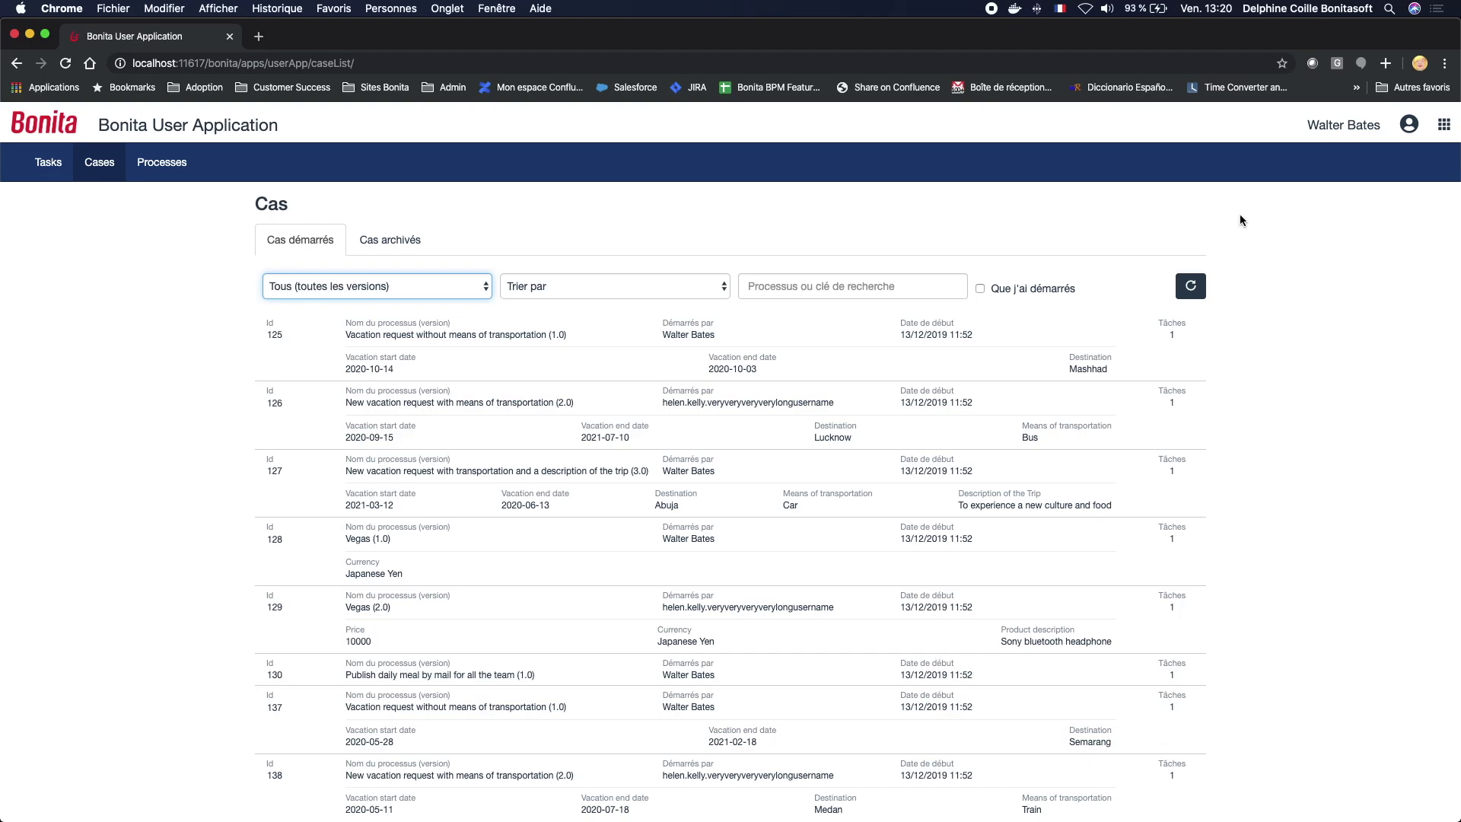
key("super+alt+i")
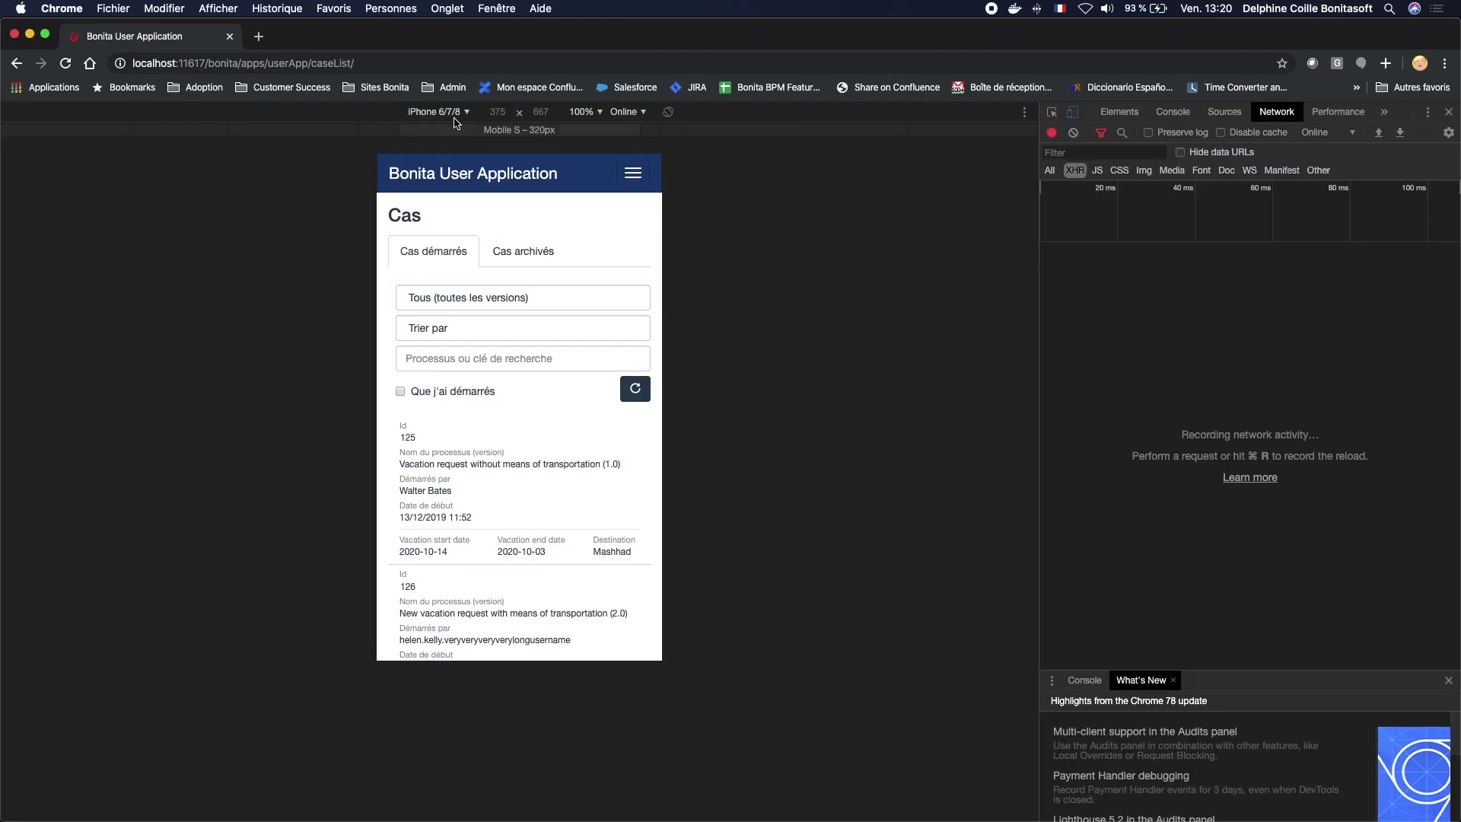
left_click(439, 112)
left_click(449, 239)
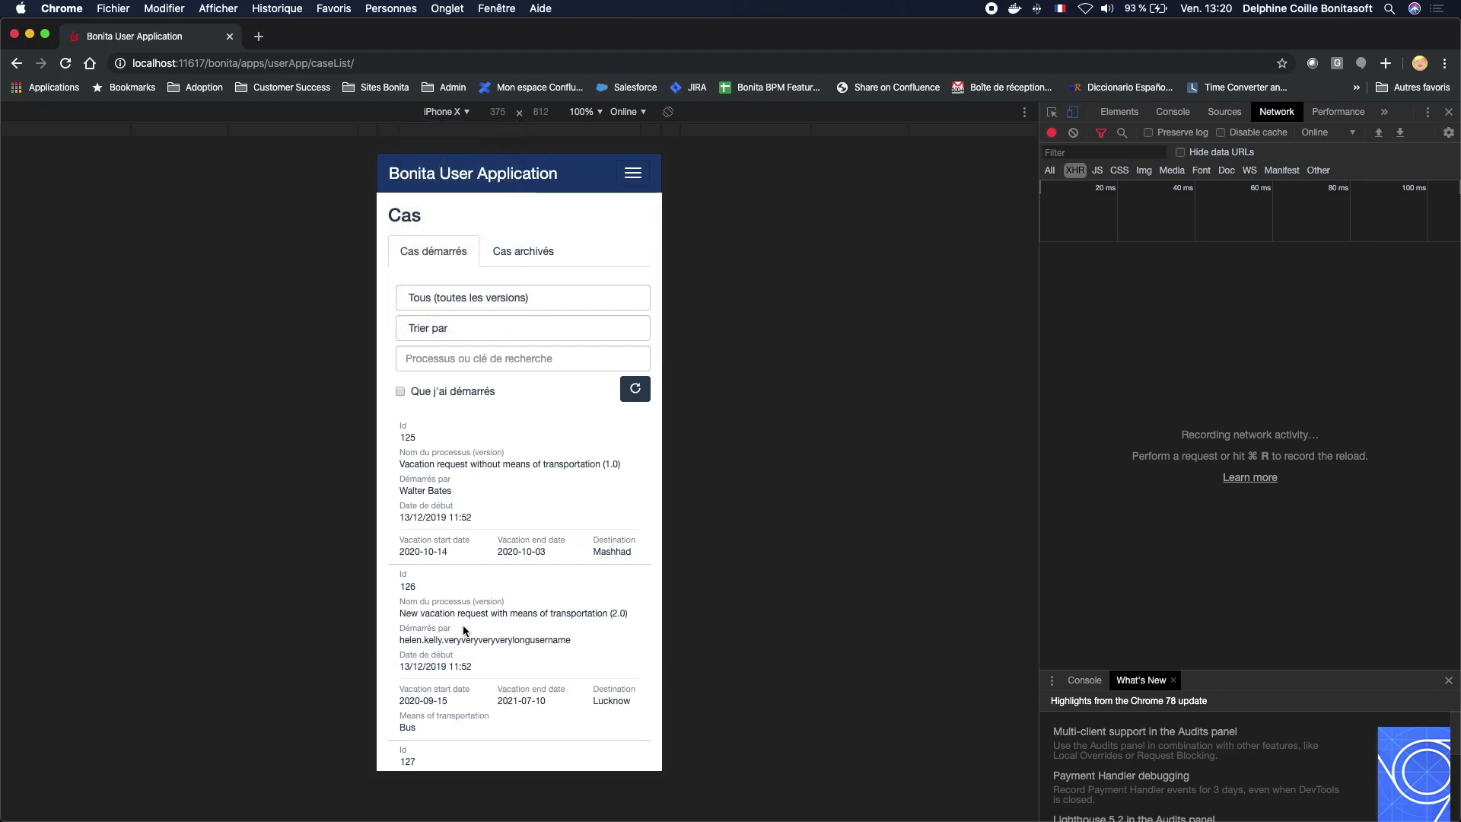
Step: Examine the process filter options and the stacked case list in the iPhone X view, and close the developer tools
left_click(569, 300)
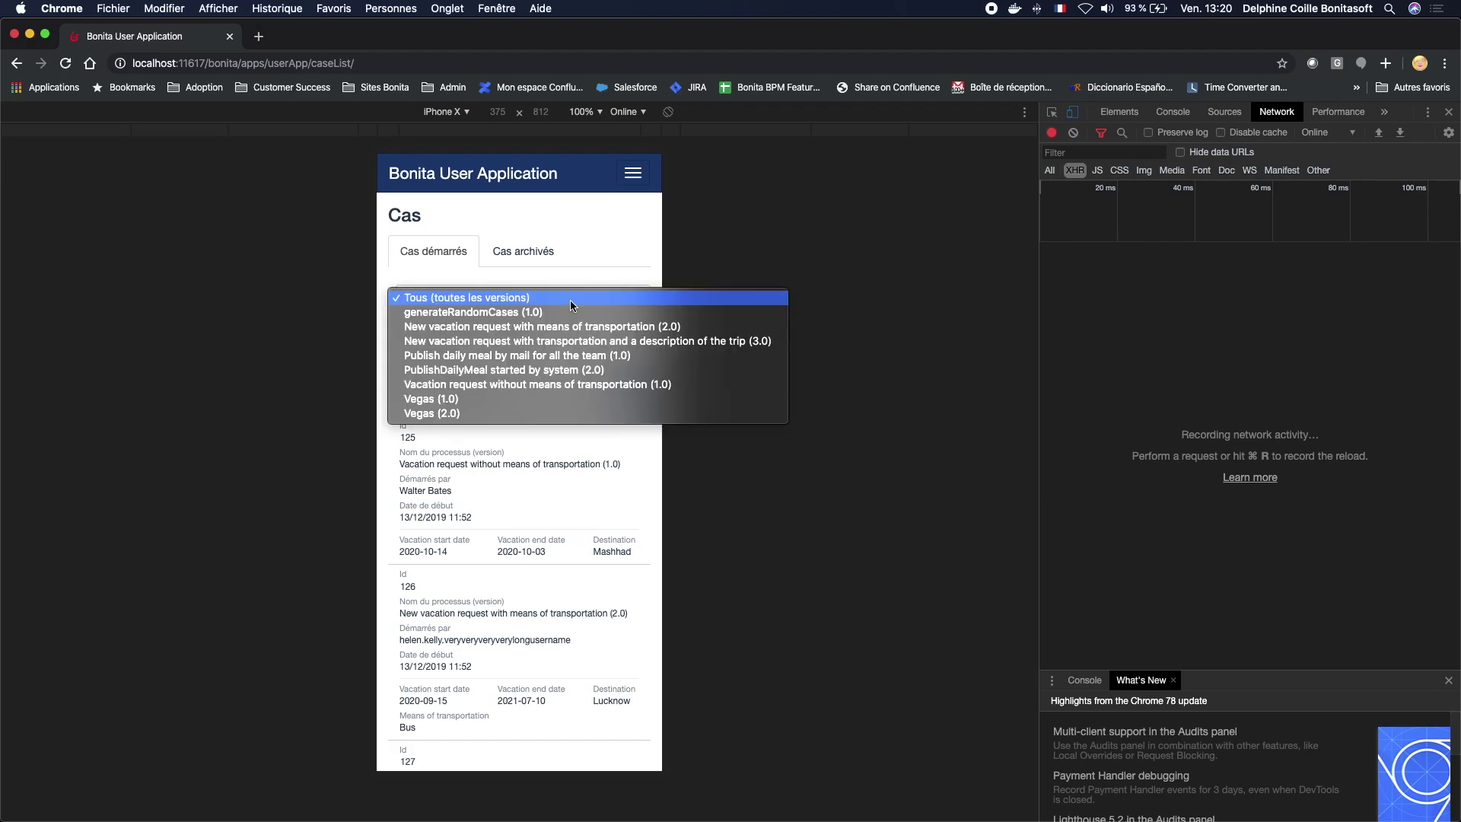
left_click(520, 482)
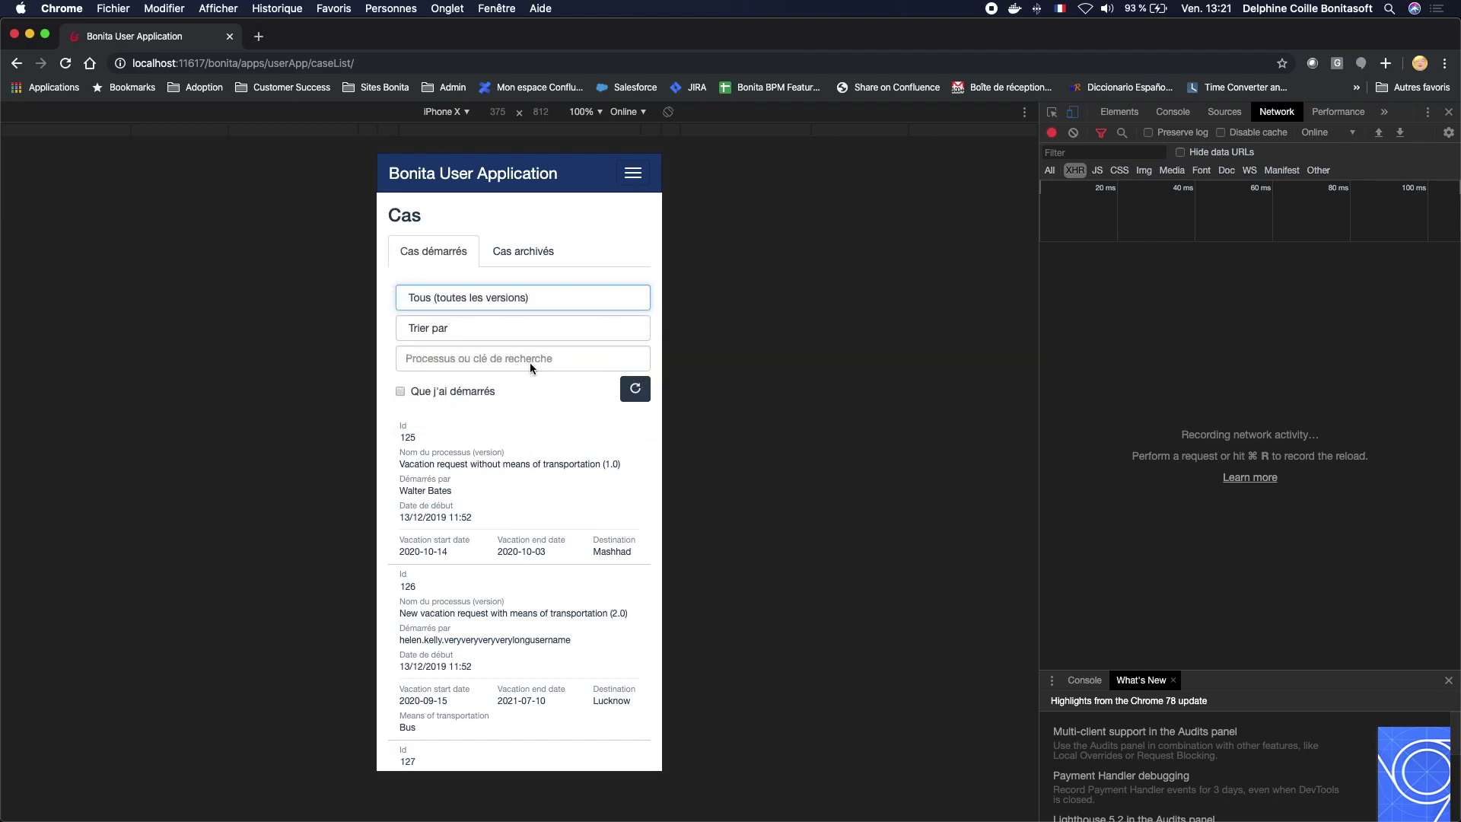
scroll(457, 487, "down", 2)
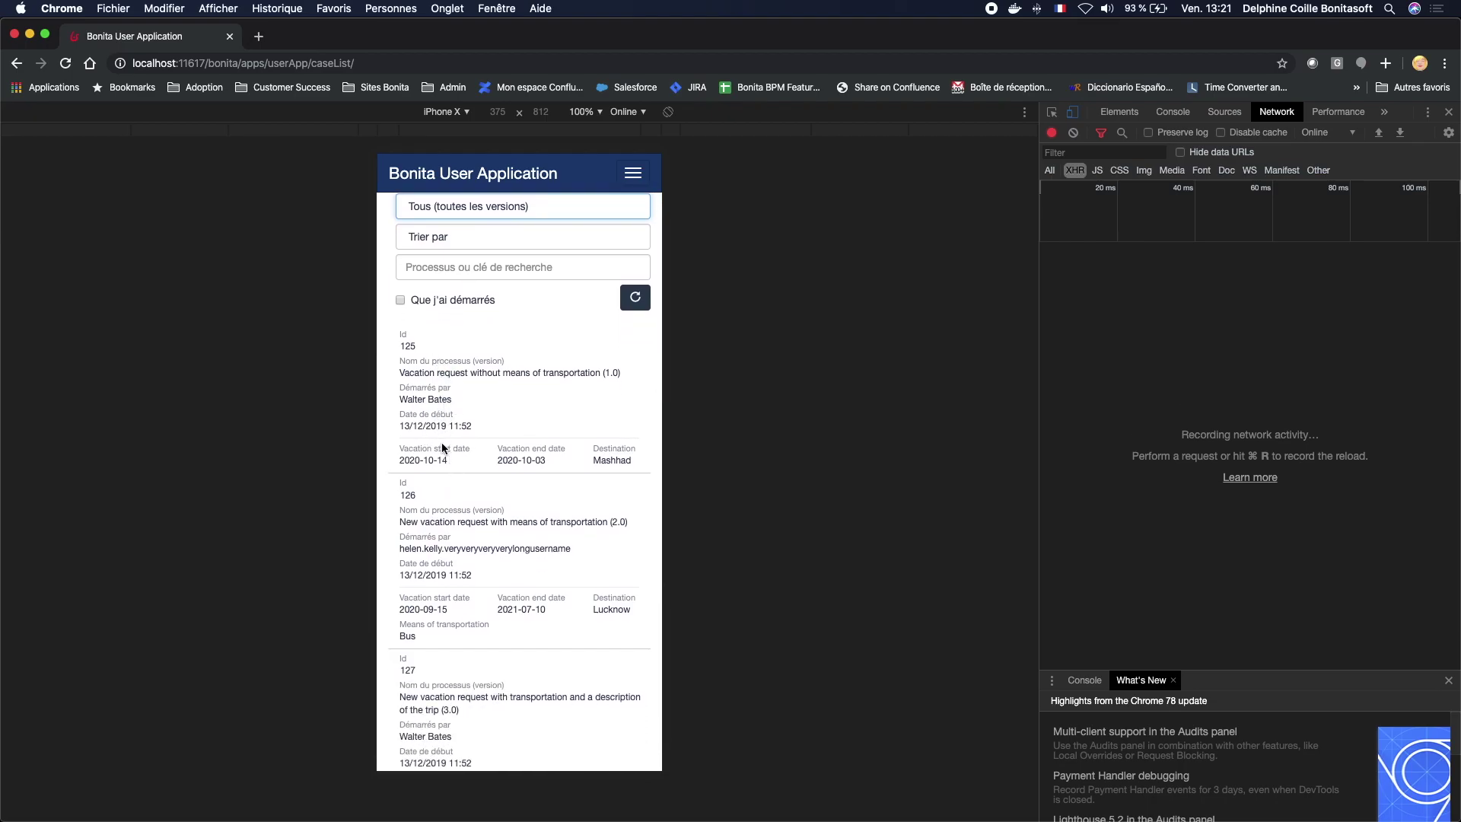
scroll(442, 444, "down", 1)
key("super+alt+i")
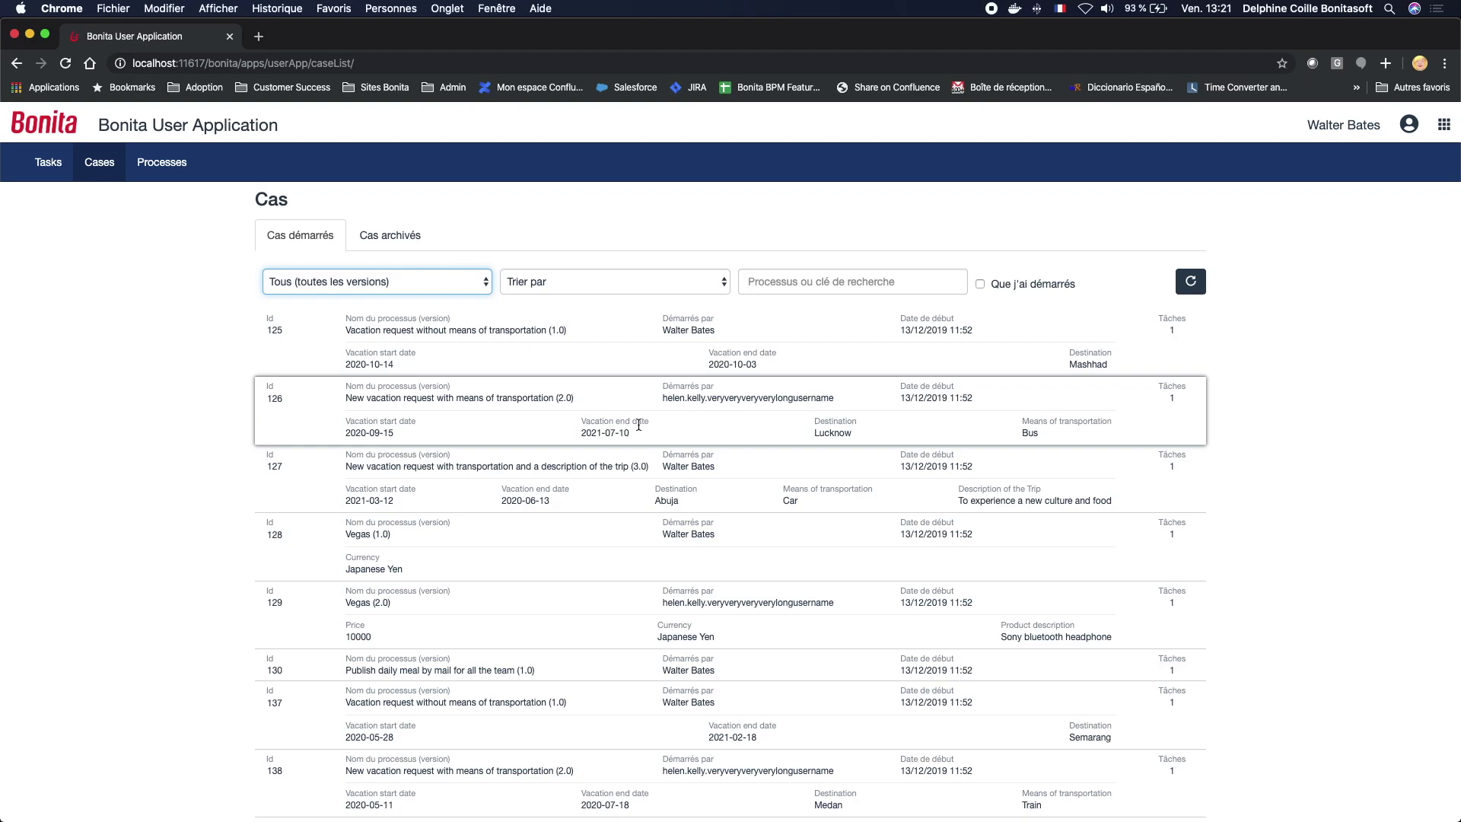
Step: View the first open case's details and return to the list to point out its process name and version
left_click(280, 335)
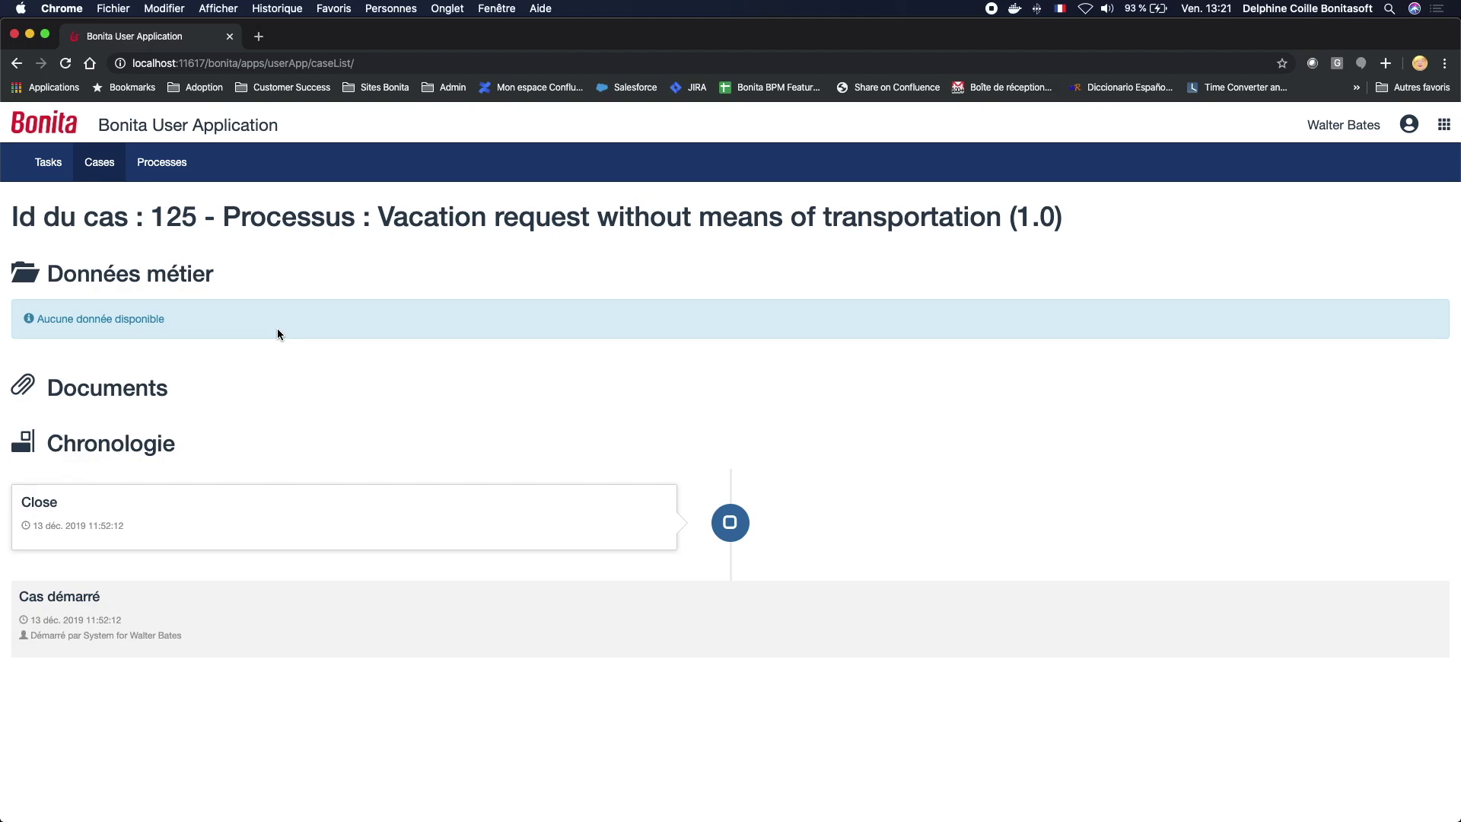
left_click(17, 64)
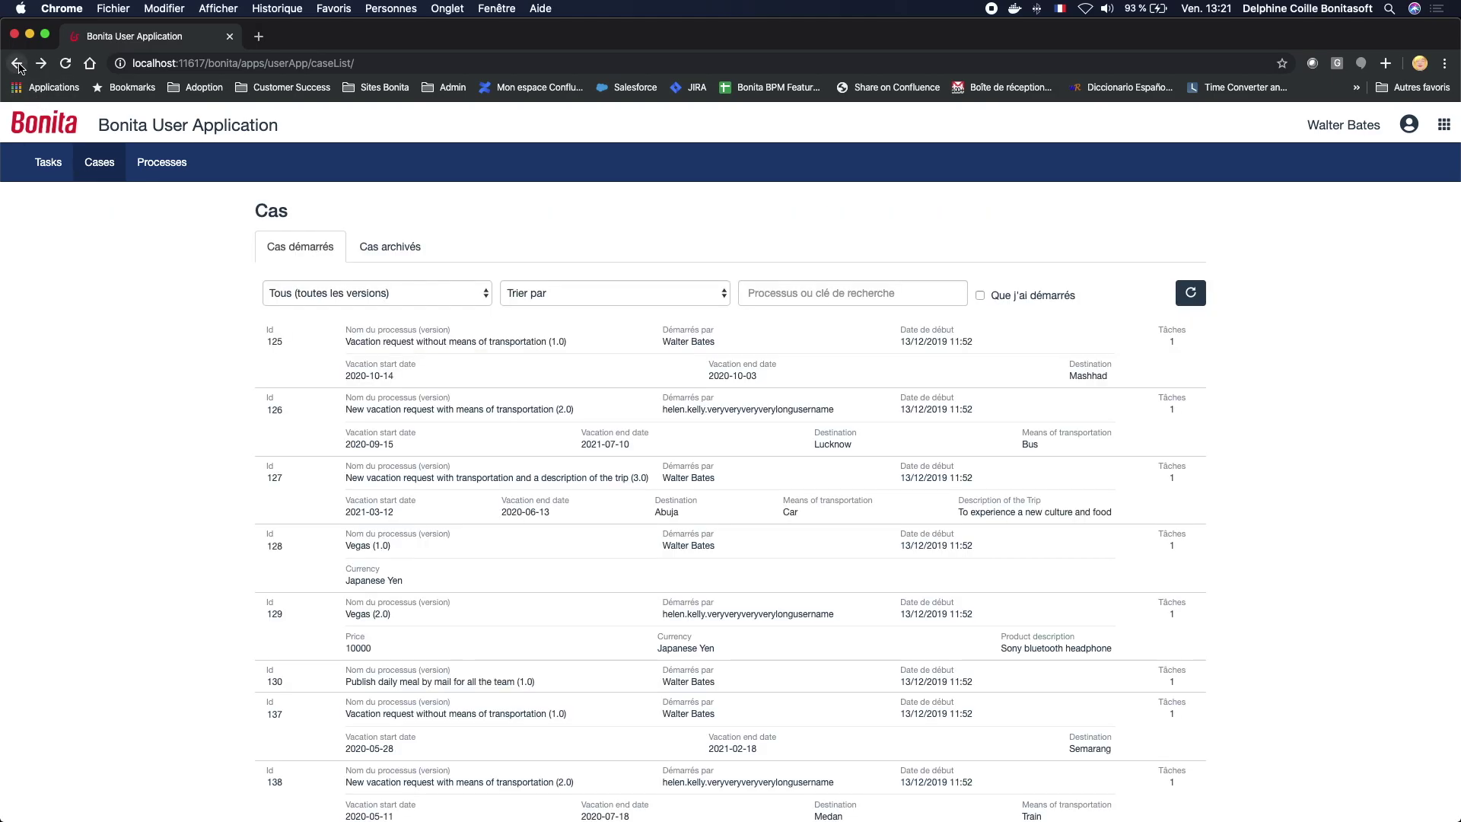
left_click_drag(344, 335, 572, 342)
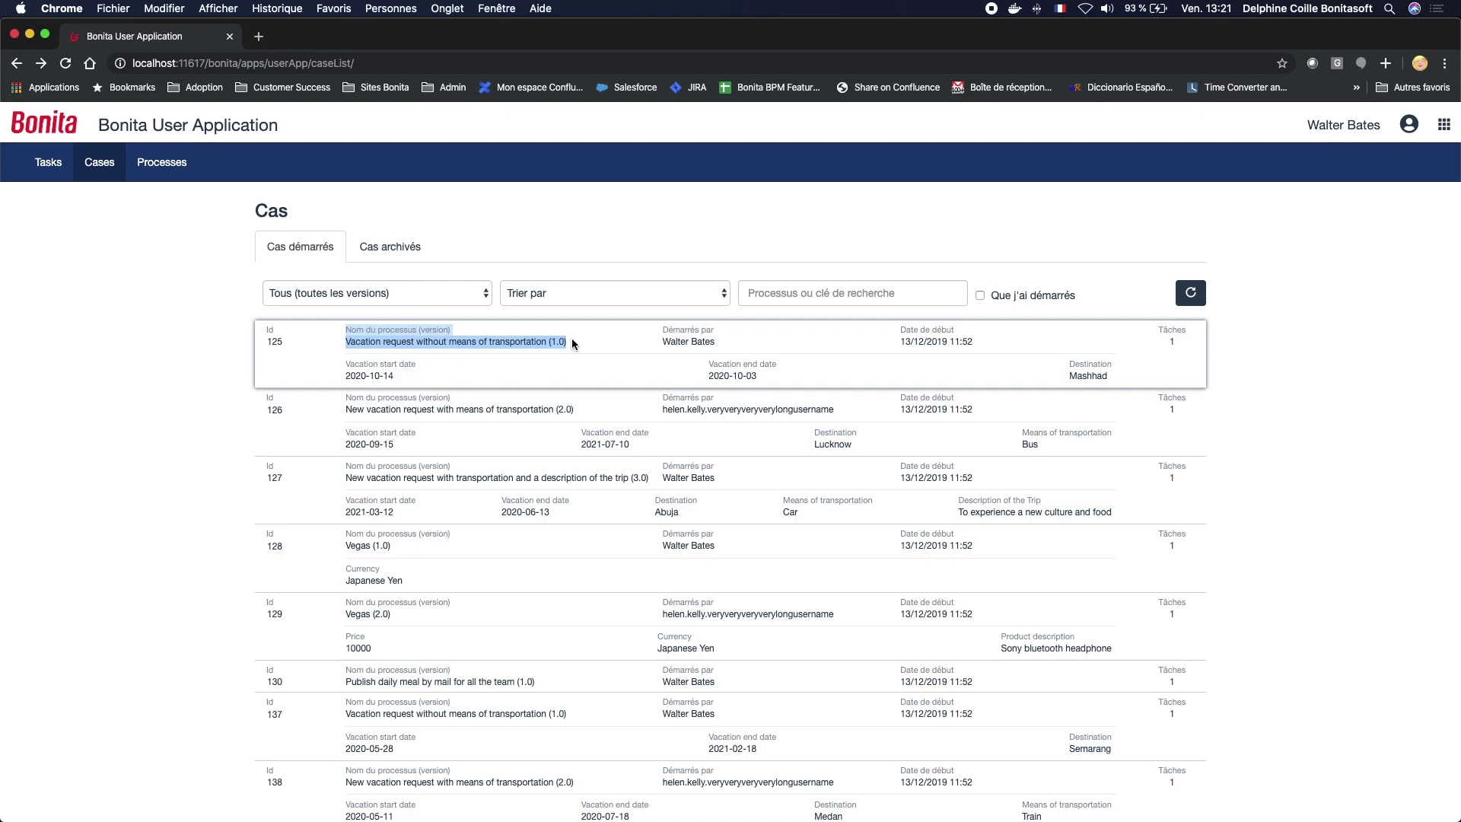
left_click(572, 341)
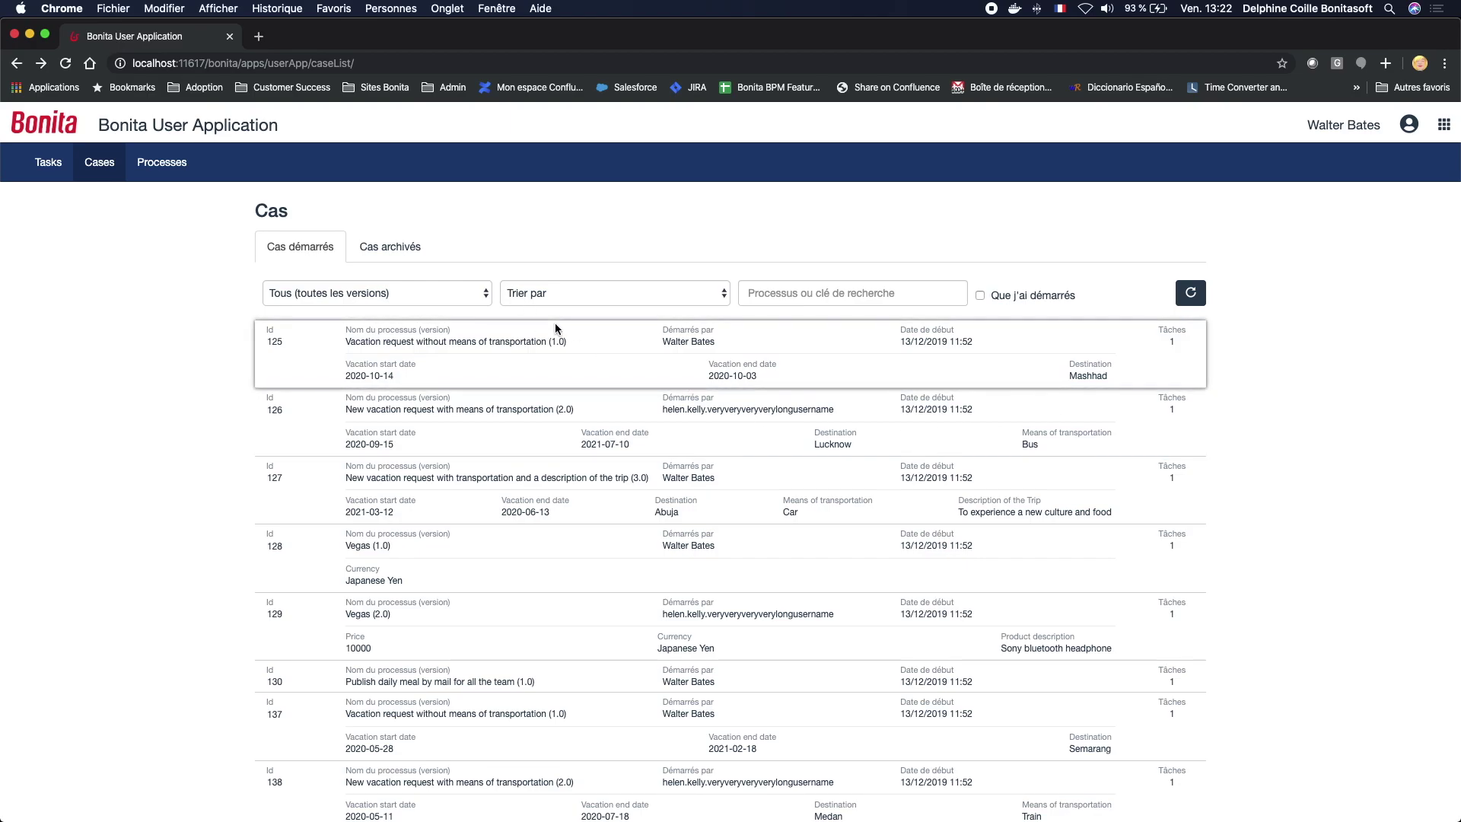
Step: In the UI Designer, inspect the archived cases' search keys container on caselistBonitaV1, and switch back to the Bonita User Application
key("ctrl+Up")
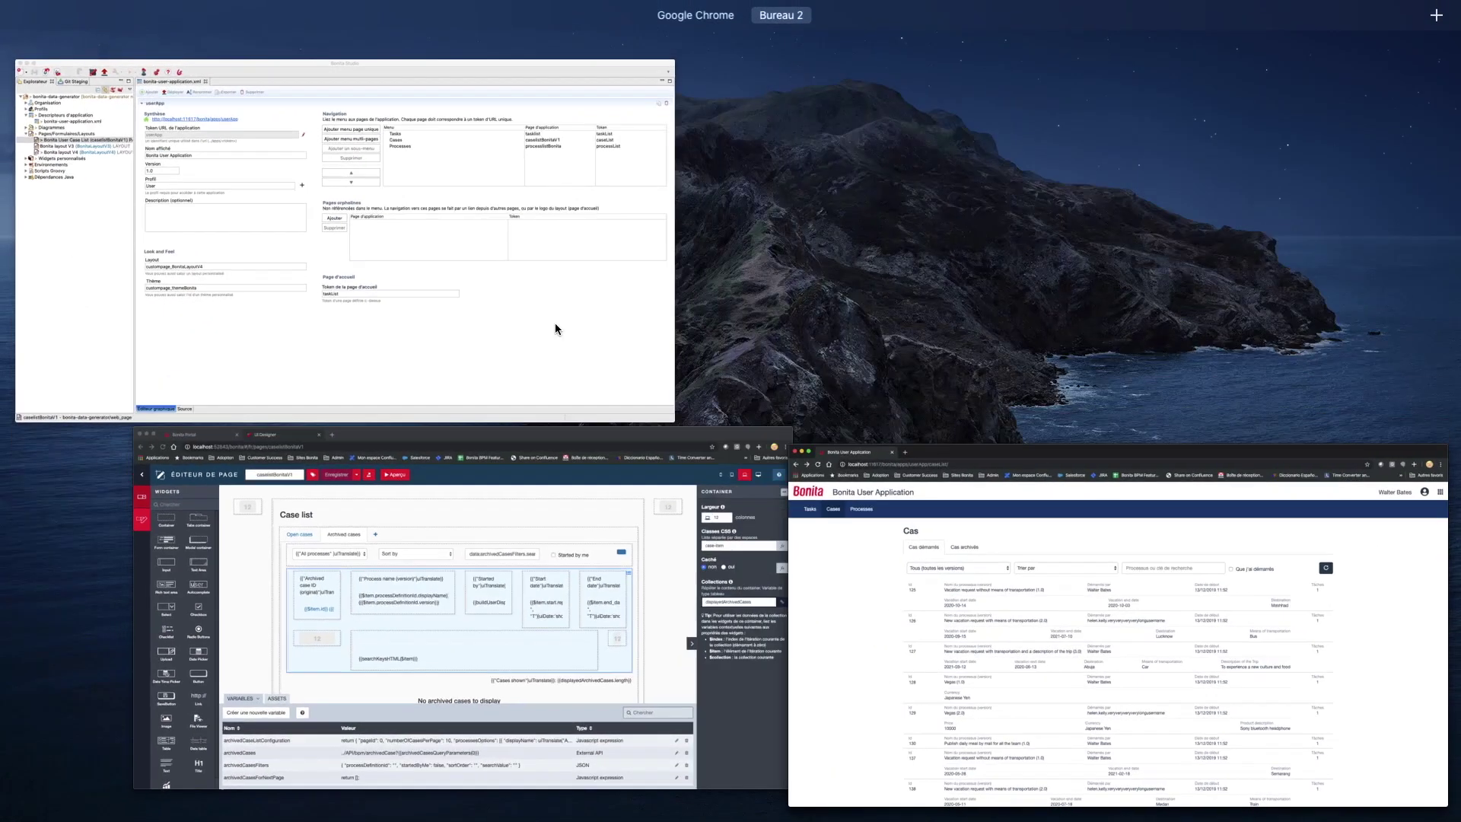
left_click(446, 486)
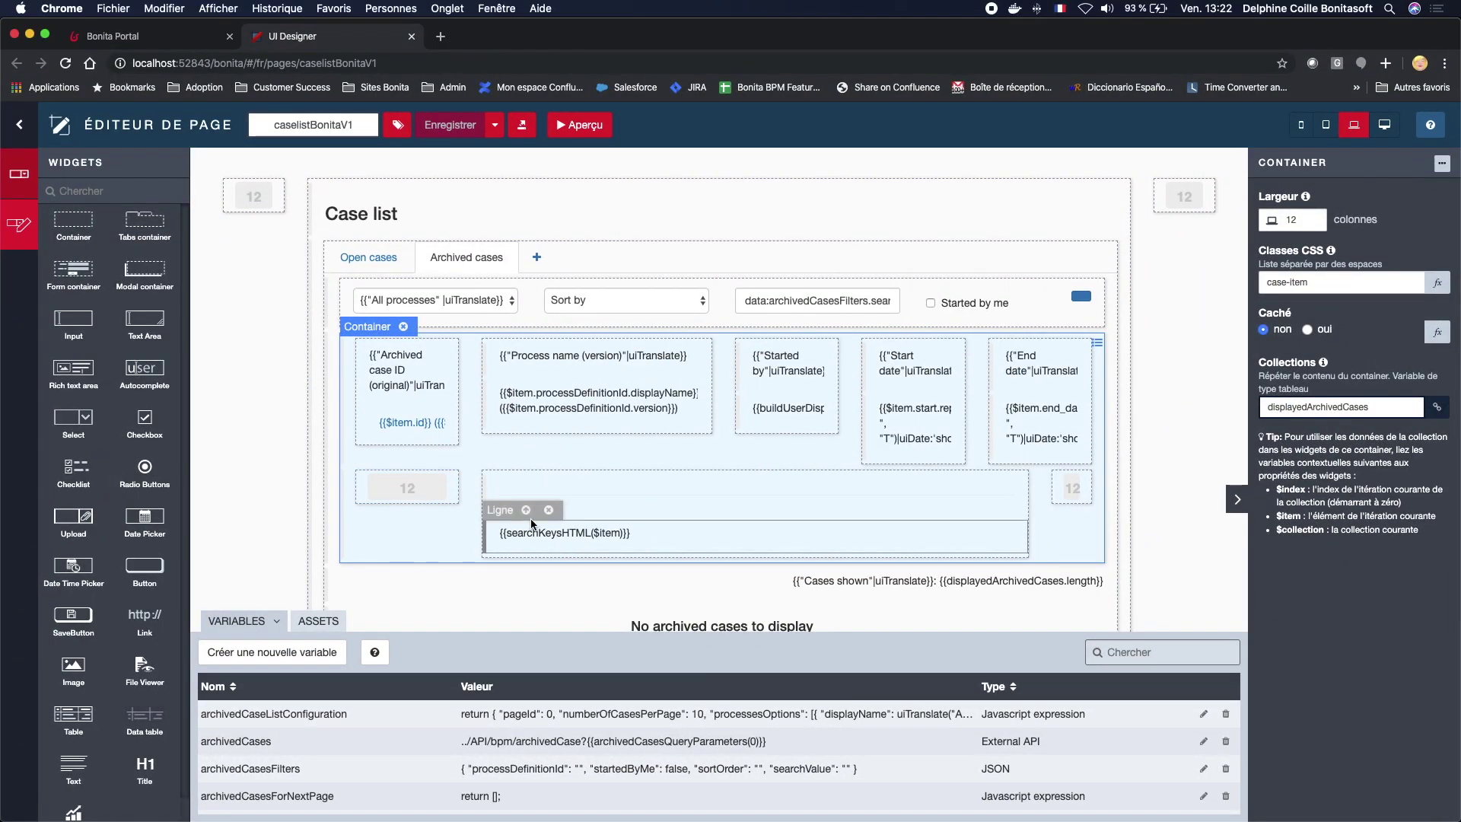
left_click(548, 473)
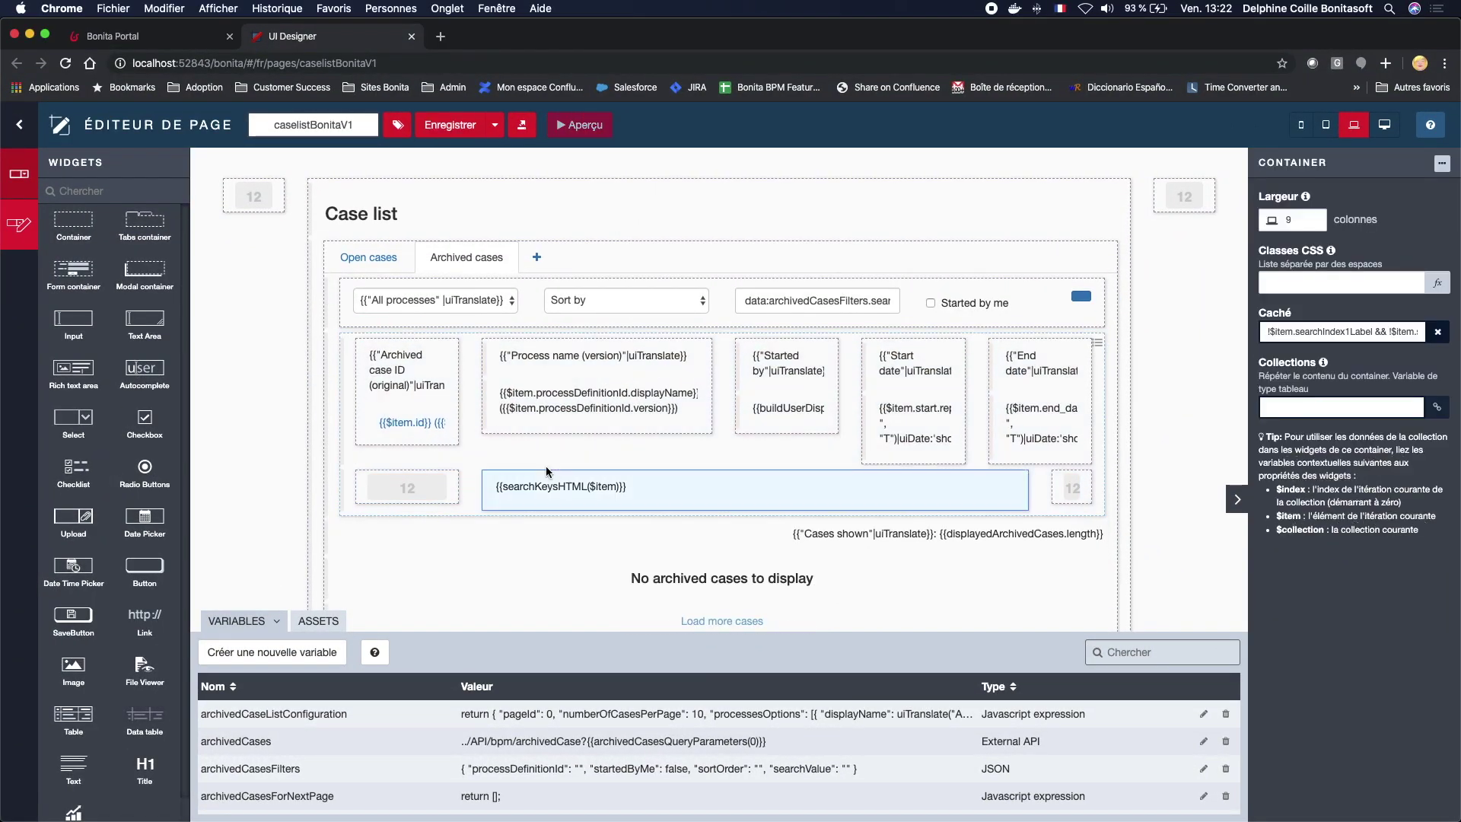
key("ctrl+Up")
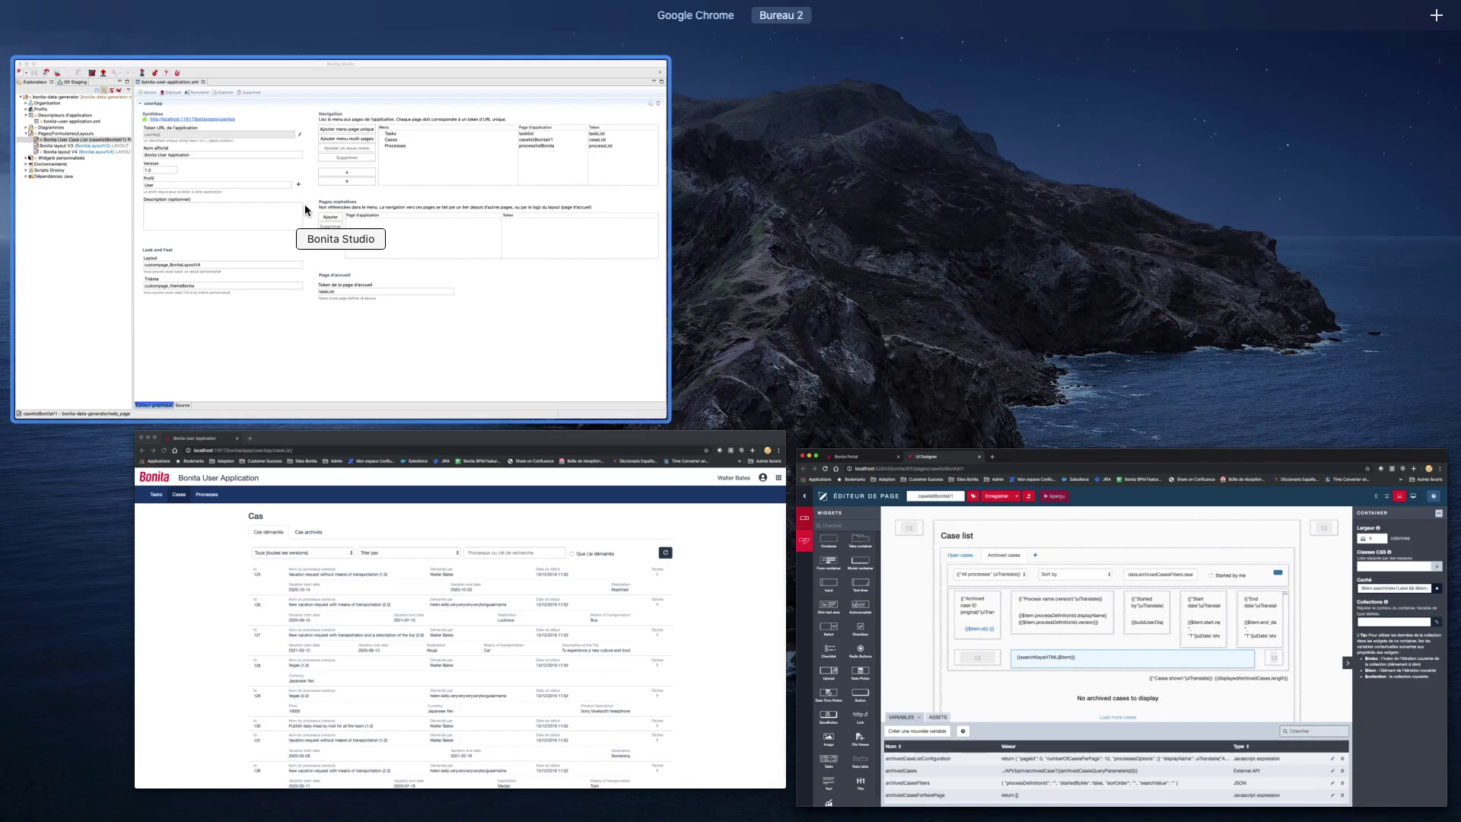
left_click(352, 478)
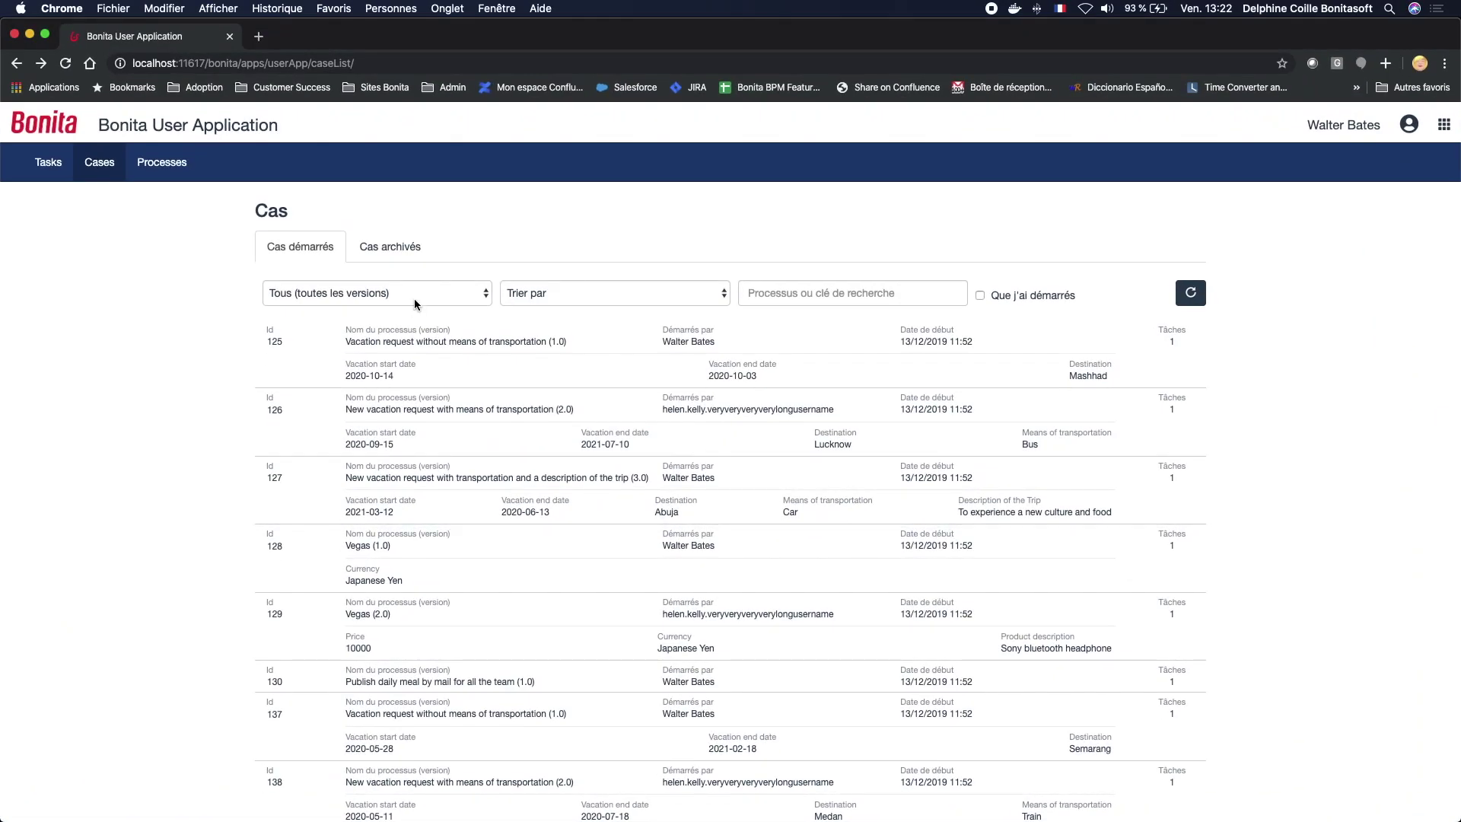
Step: Show the archived cases, load two more batches of cases, and return to the start of the list
left_click(402, 248)
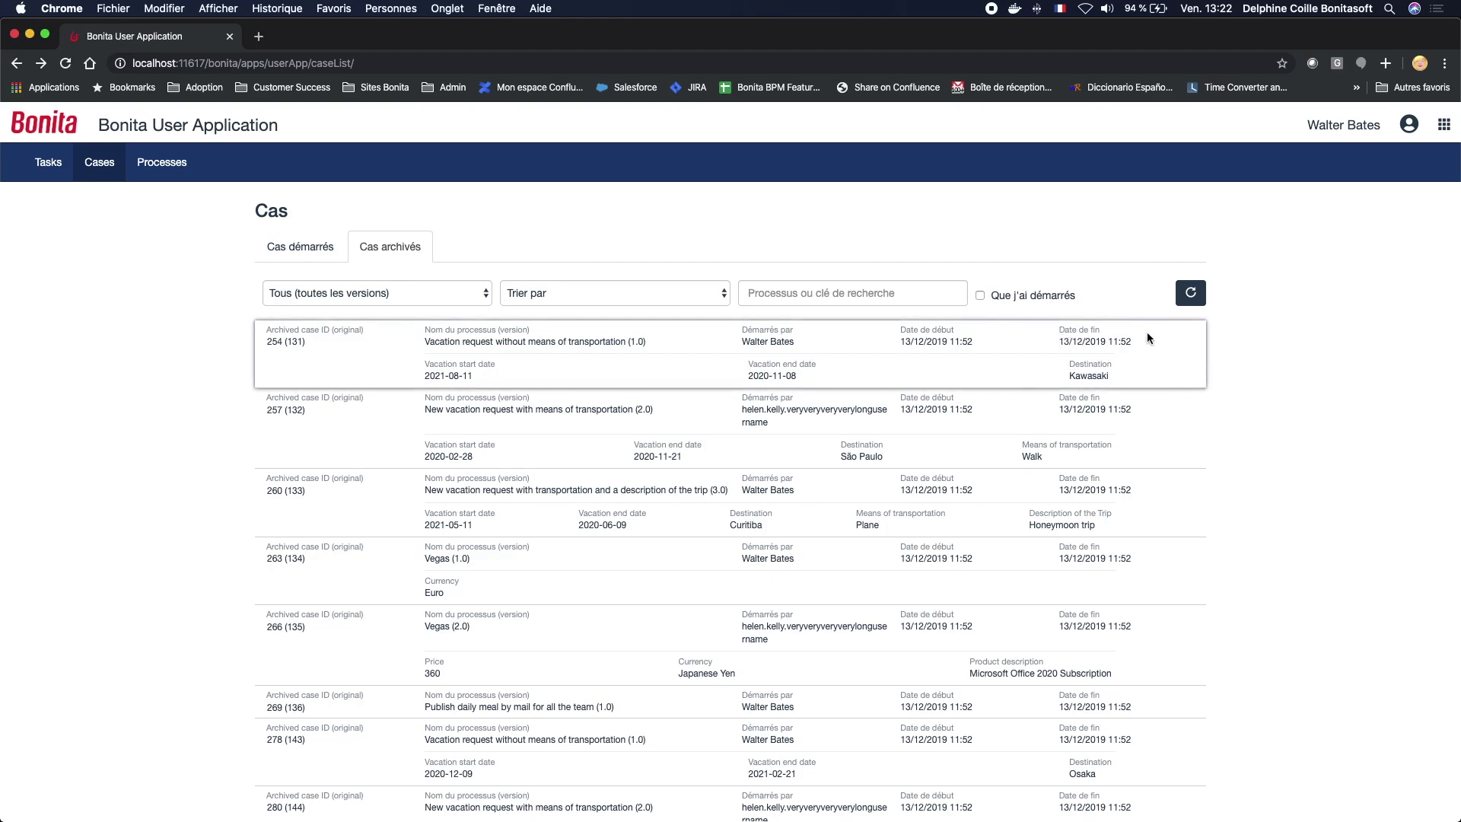
scroll(1154, 431, "down", 5)
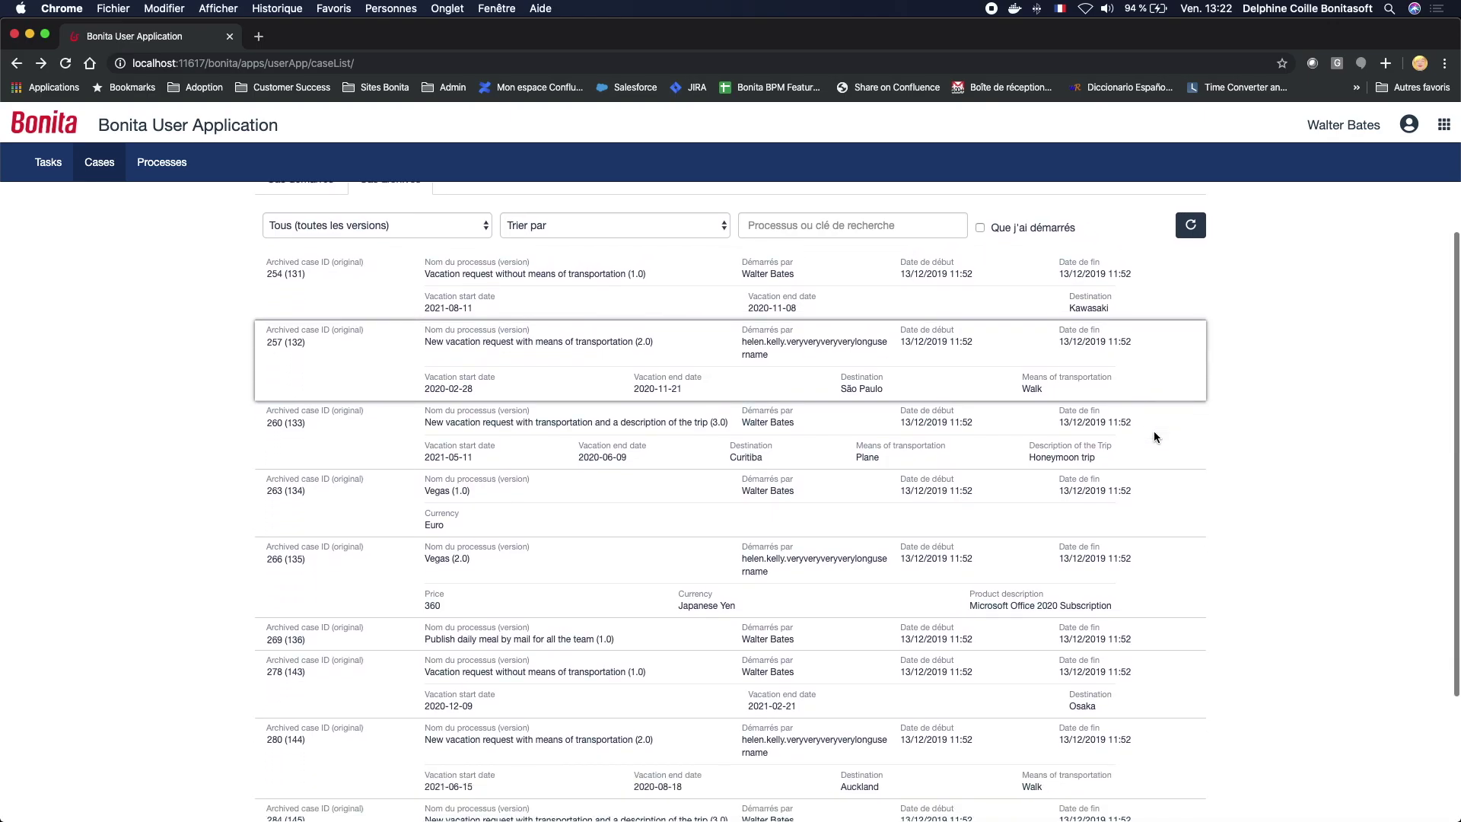
scroll(1154, 431, "down", 2)
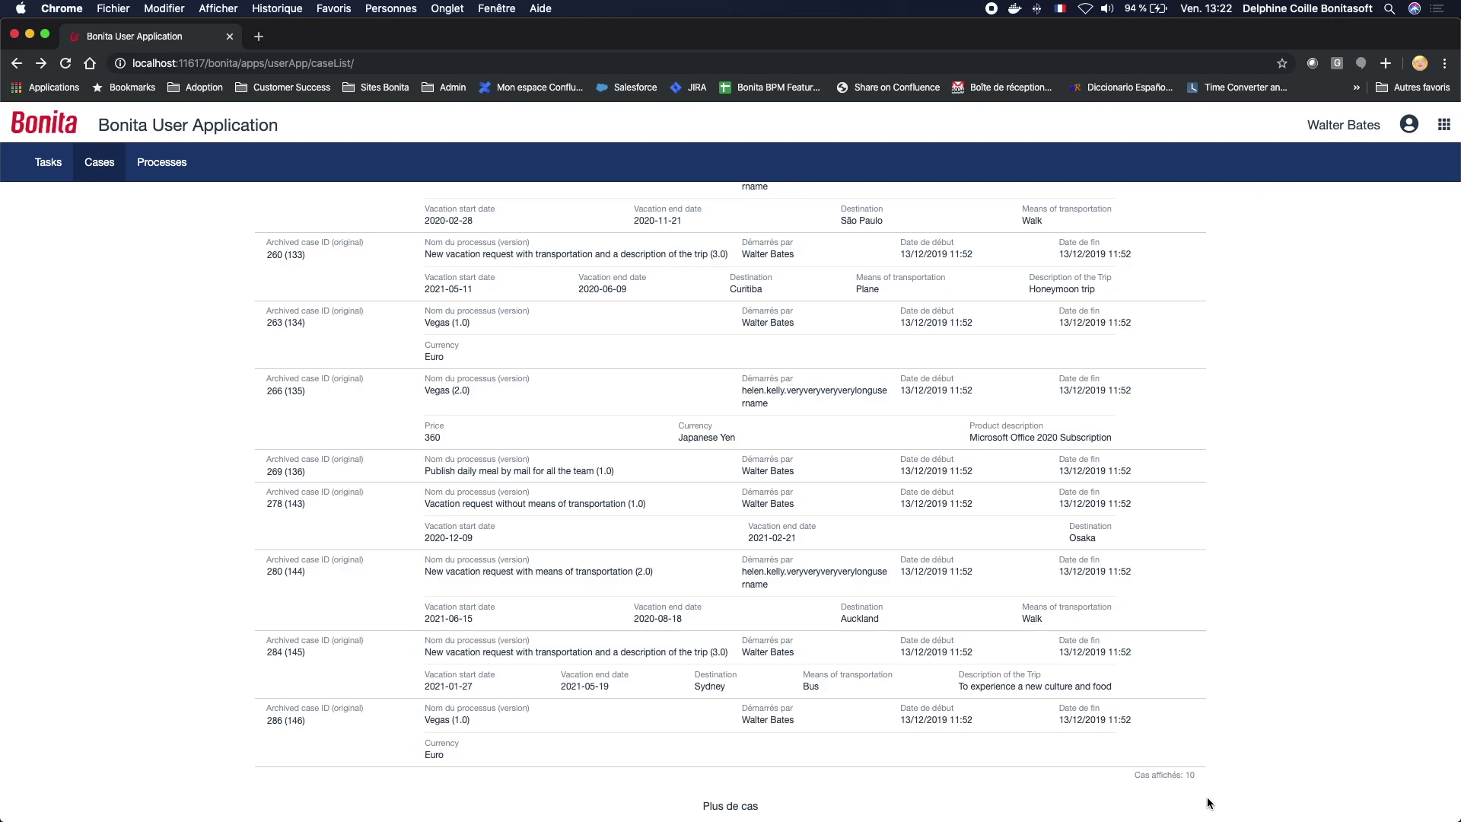
left_click(745, 813)
scroll(745, 812, "down", 5)
scroll(743, 812, "down", 4)
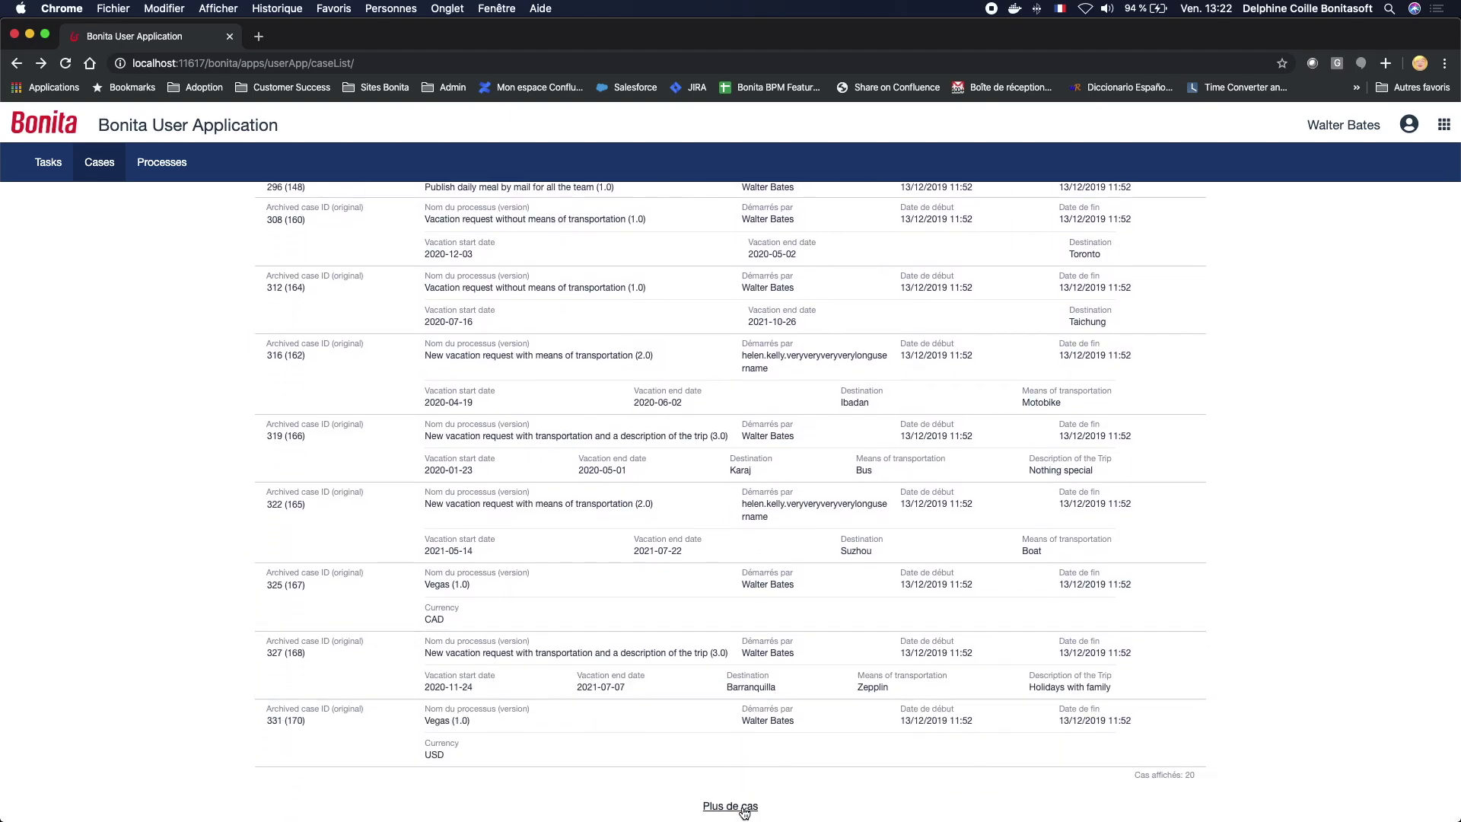
left_click(745, 813)
scroll(743, 811, "down", 5)
scroll(743, 811, "down", 4)
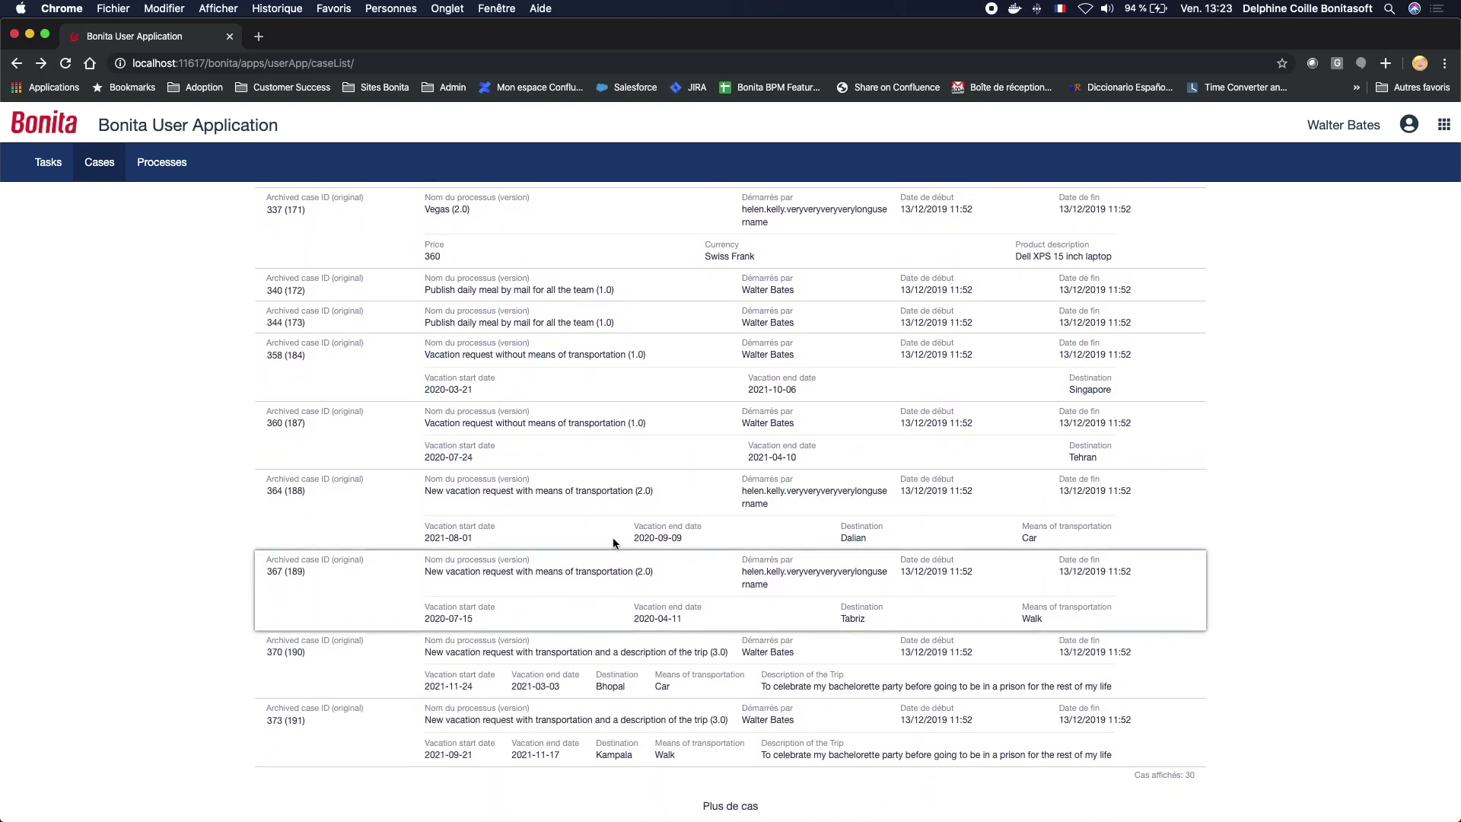
scroll(624, 456, "up", 6)
scroll(624, 455, "up", 15)
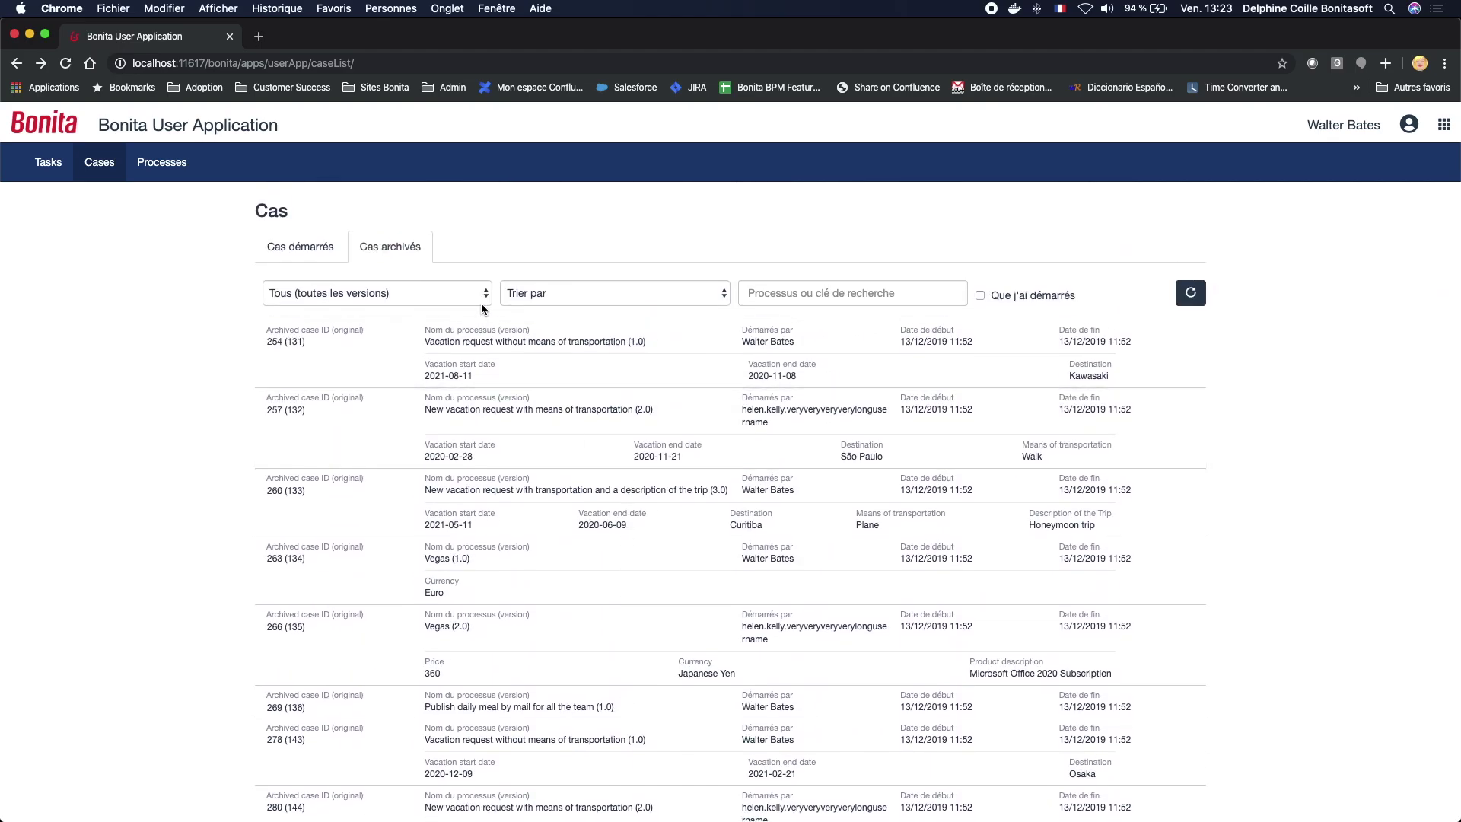
Step: Filter the archived cases by Vacation request without means of transportation (1.0), and reset the process filter to Tous (toutes les versions)
left_click(481, 301)
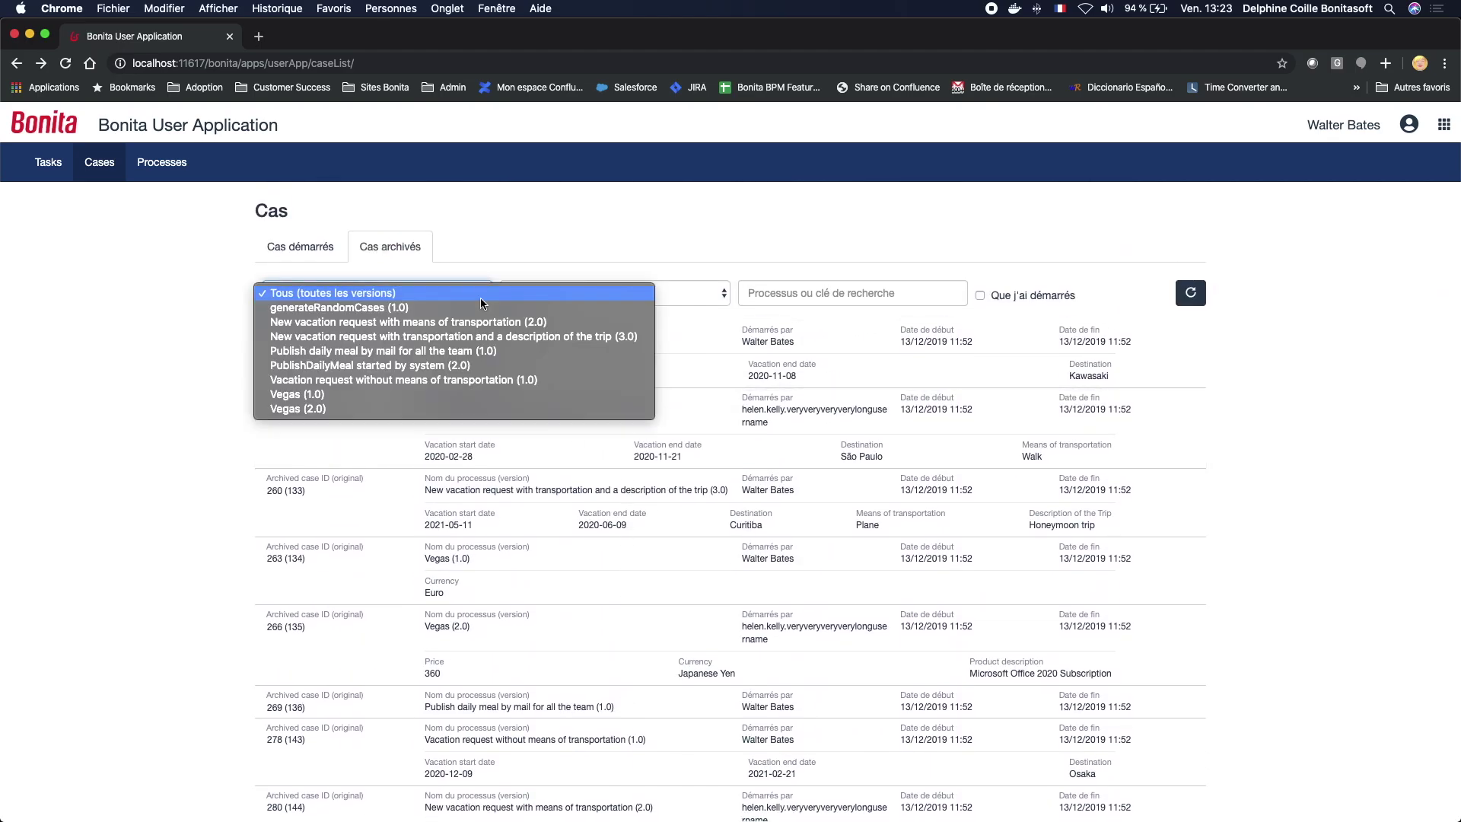
left_click(484, 381)
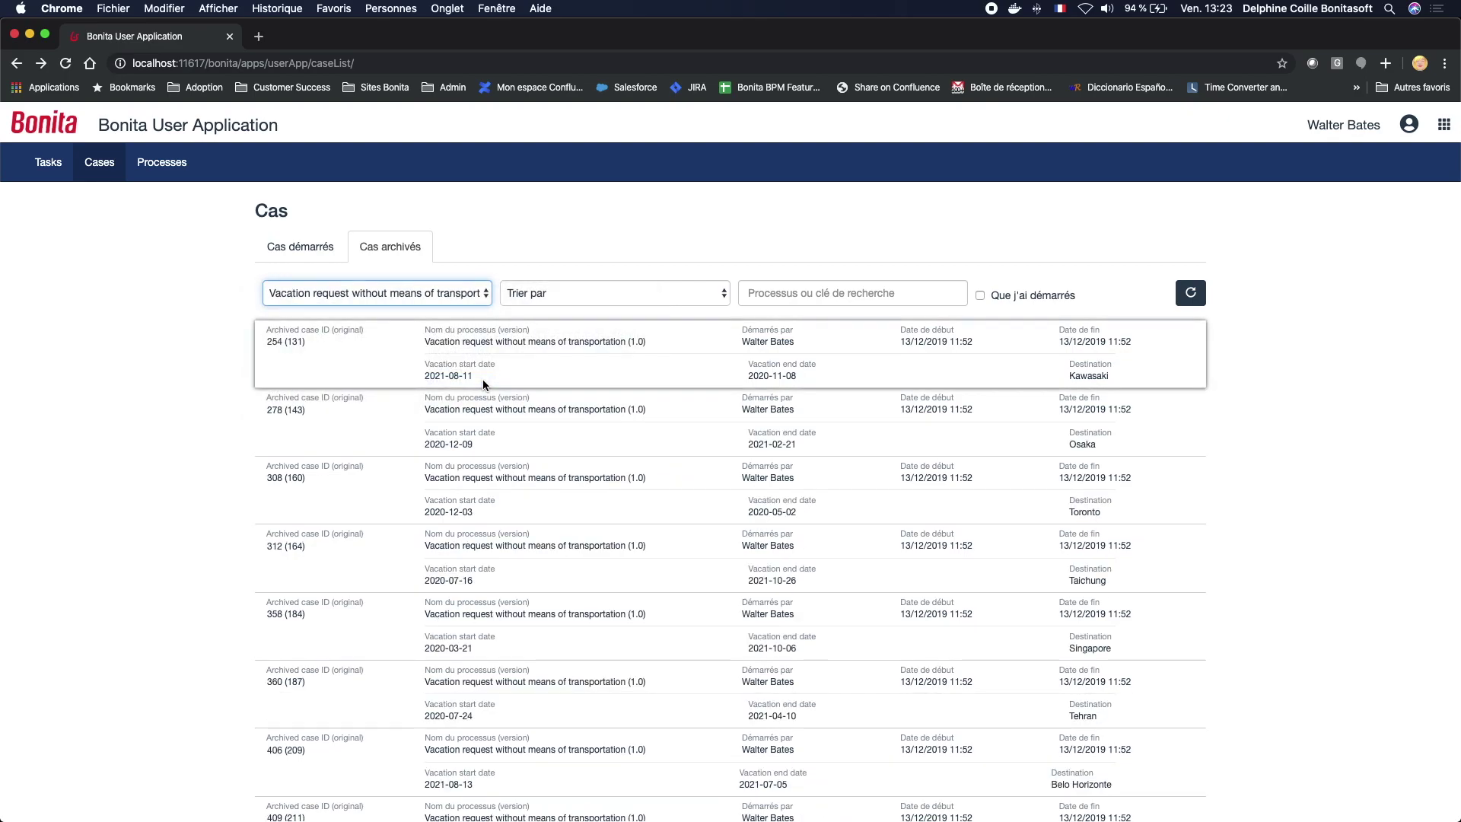
left_click(473, 295)
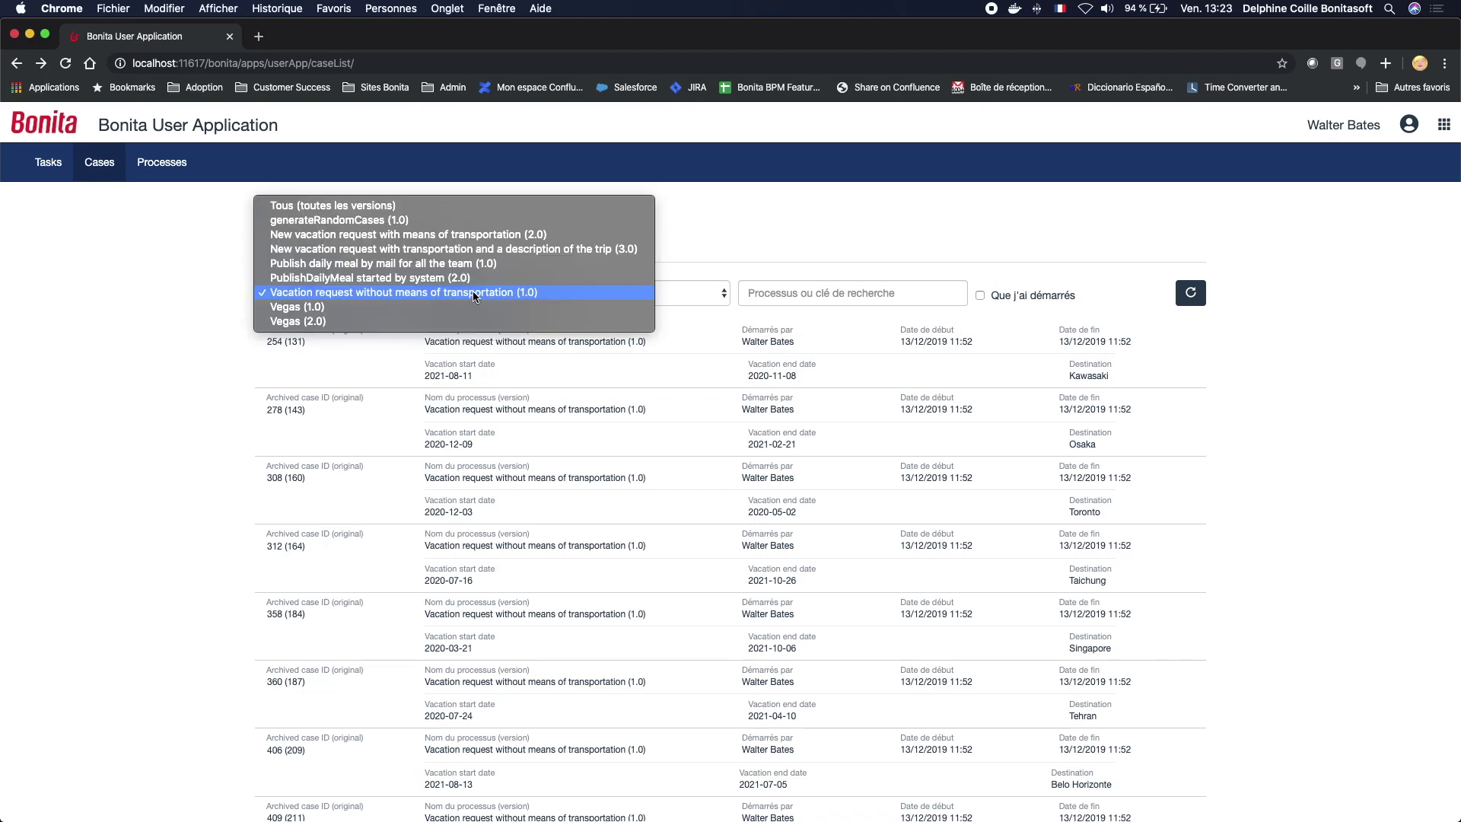
left_click(430, 206)
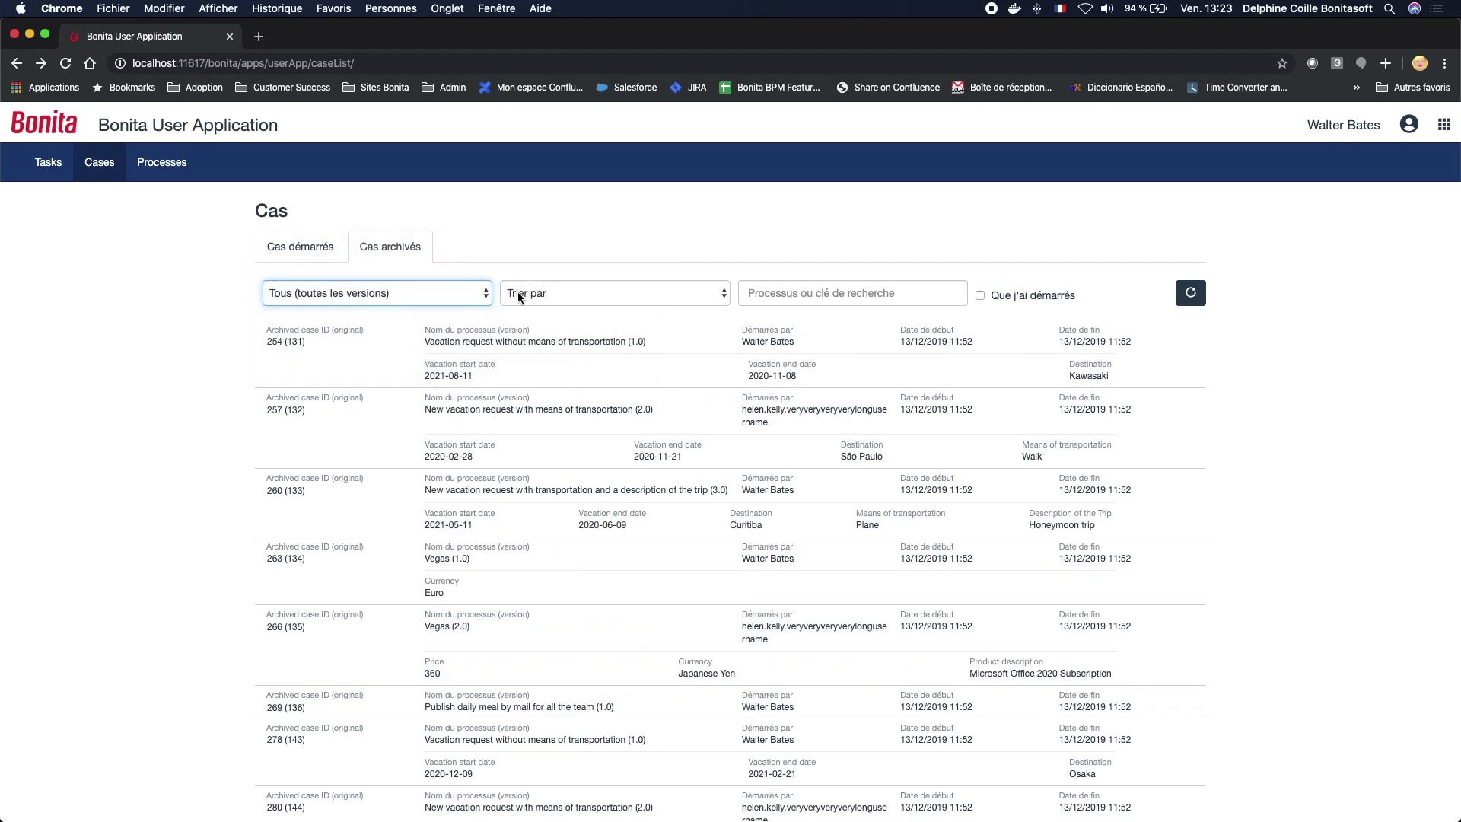
Step: Sort the archived cases by "Date de fin - le plus récent d'abord", and try searches for "pr" and "p" before clearing the search
left_click(525, 295)
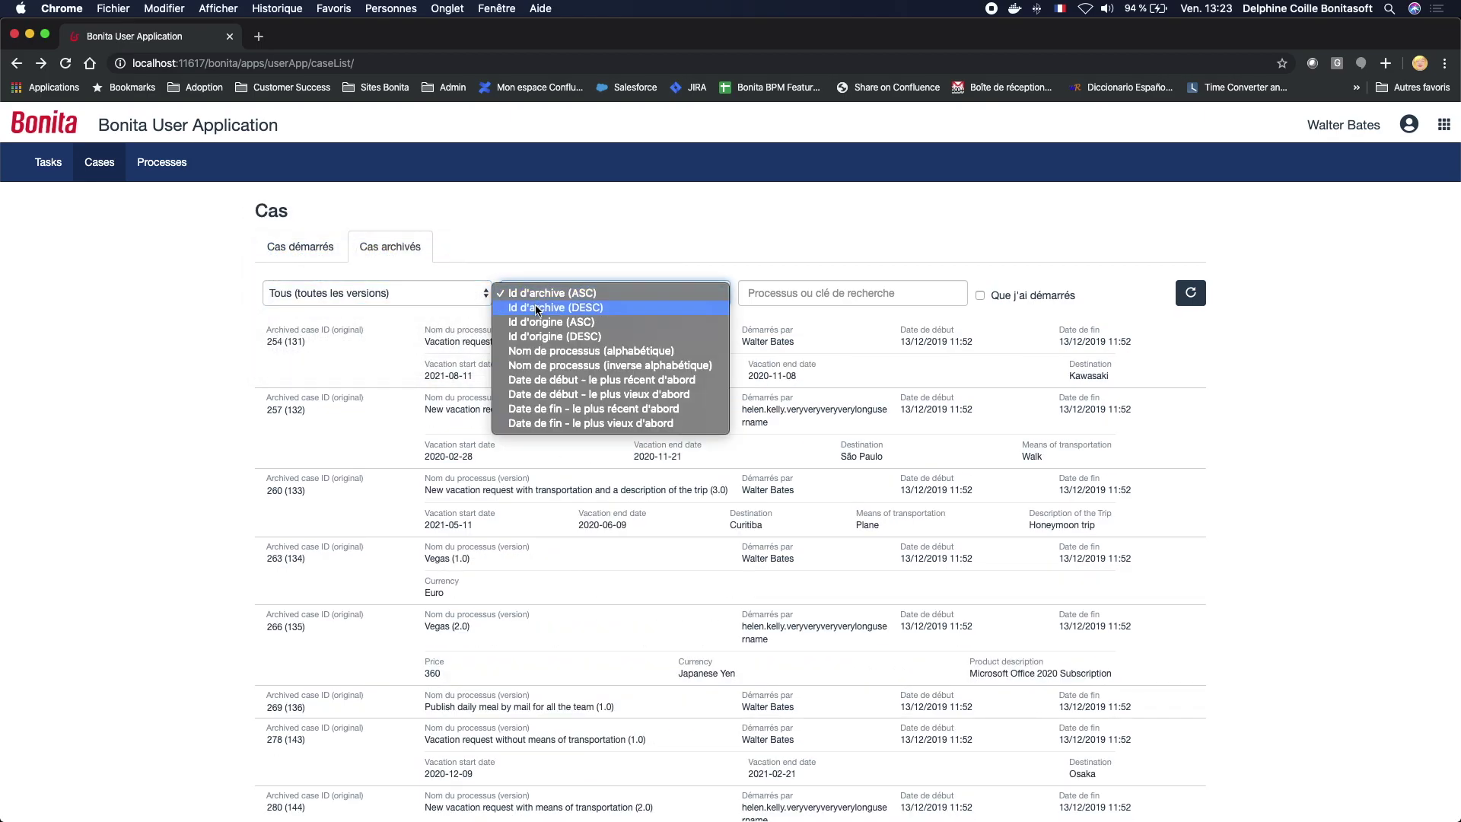
left_click(555, 411)
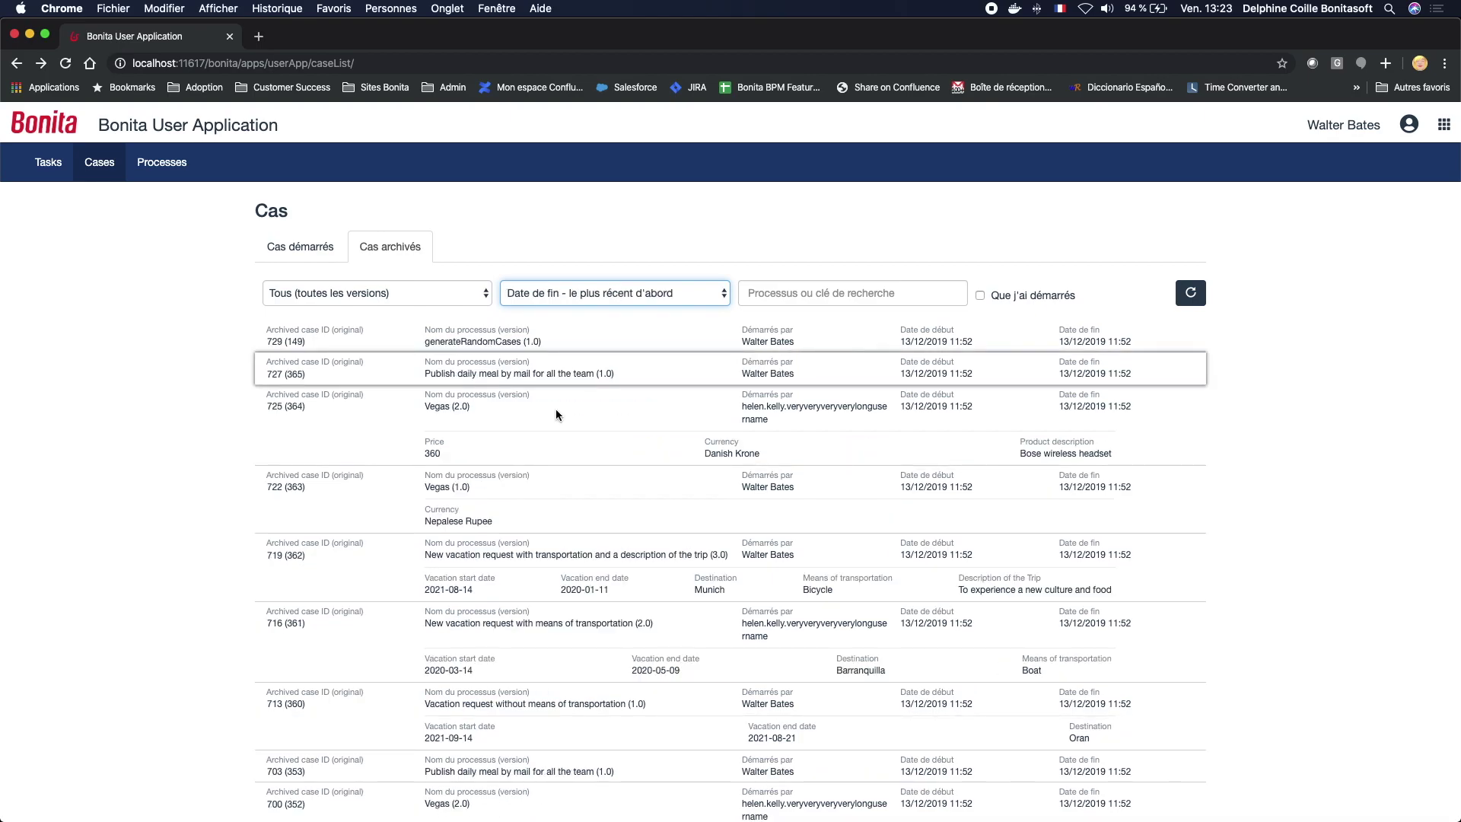
left_click(771, 295)
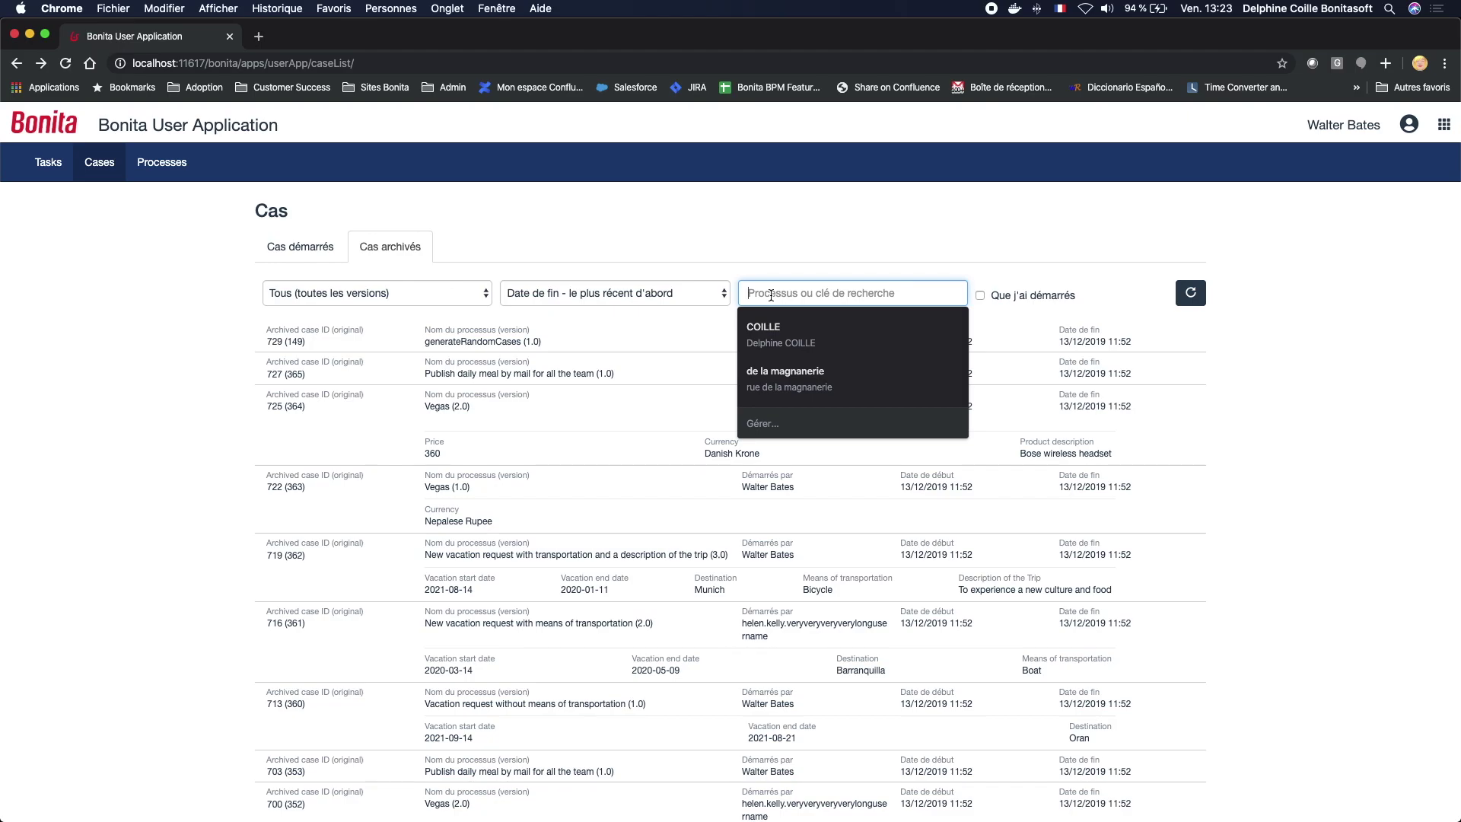
type("pr")
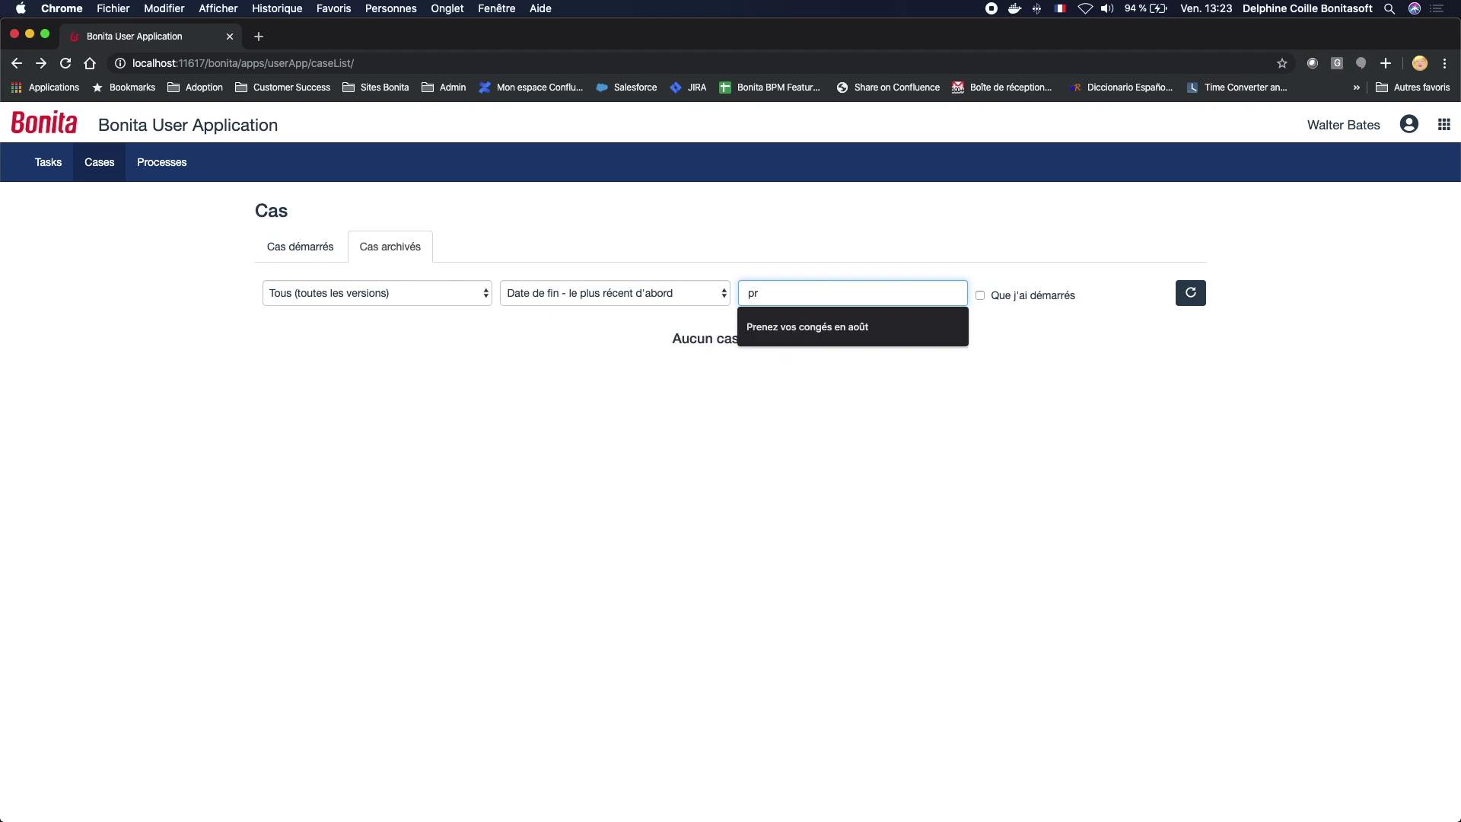
key("BackSpace")
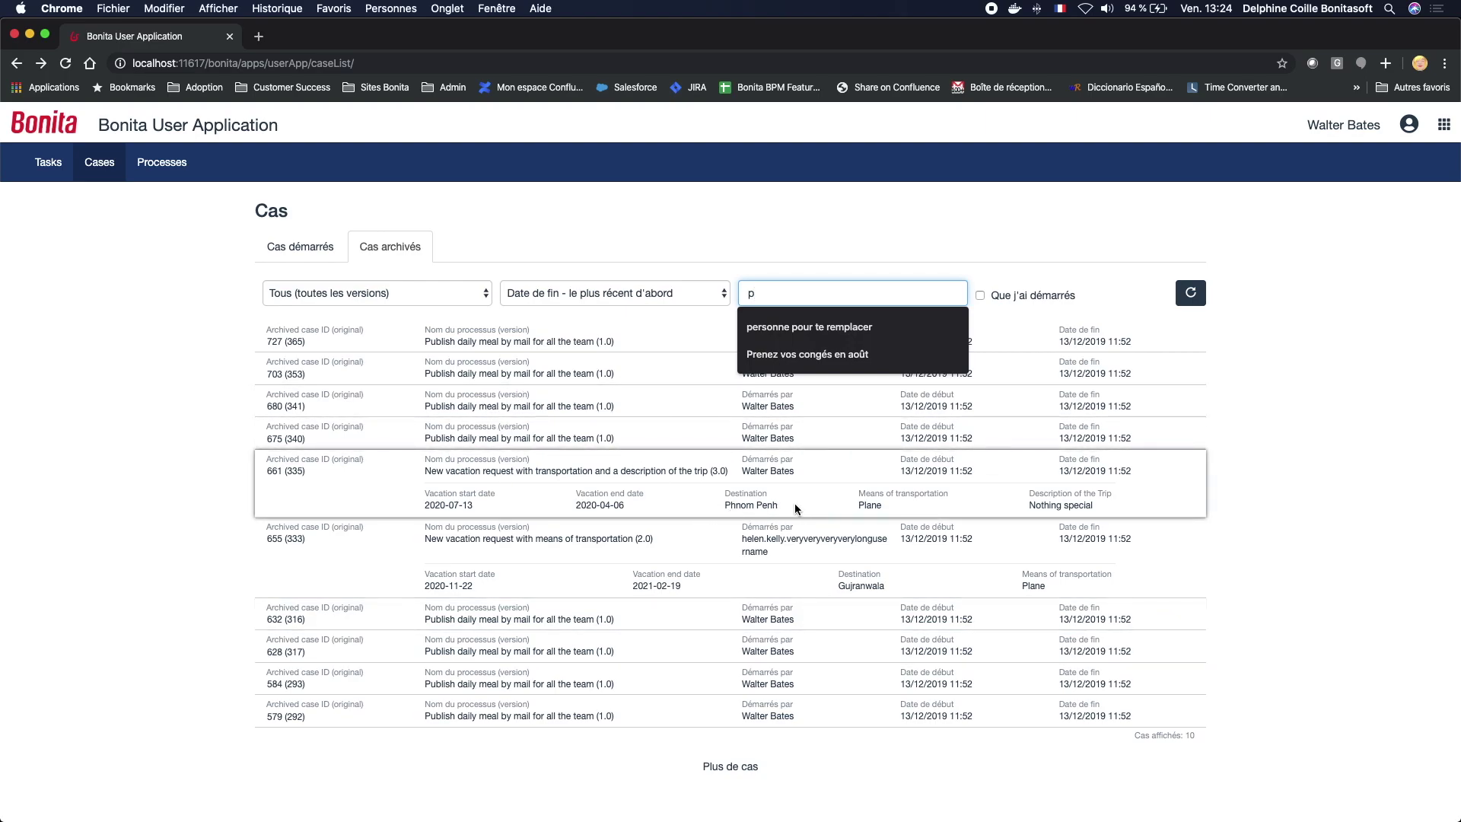
key("BackSpace")
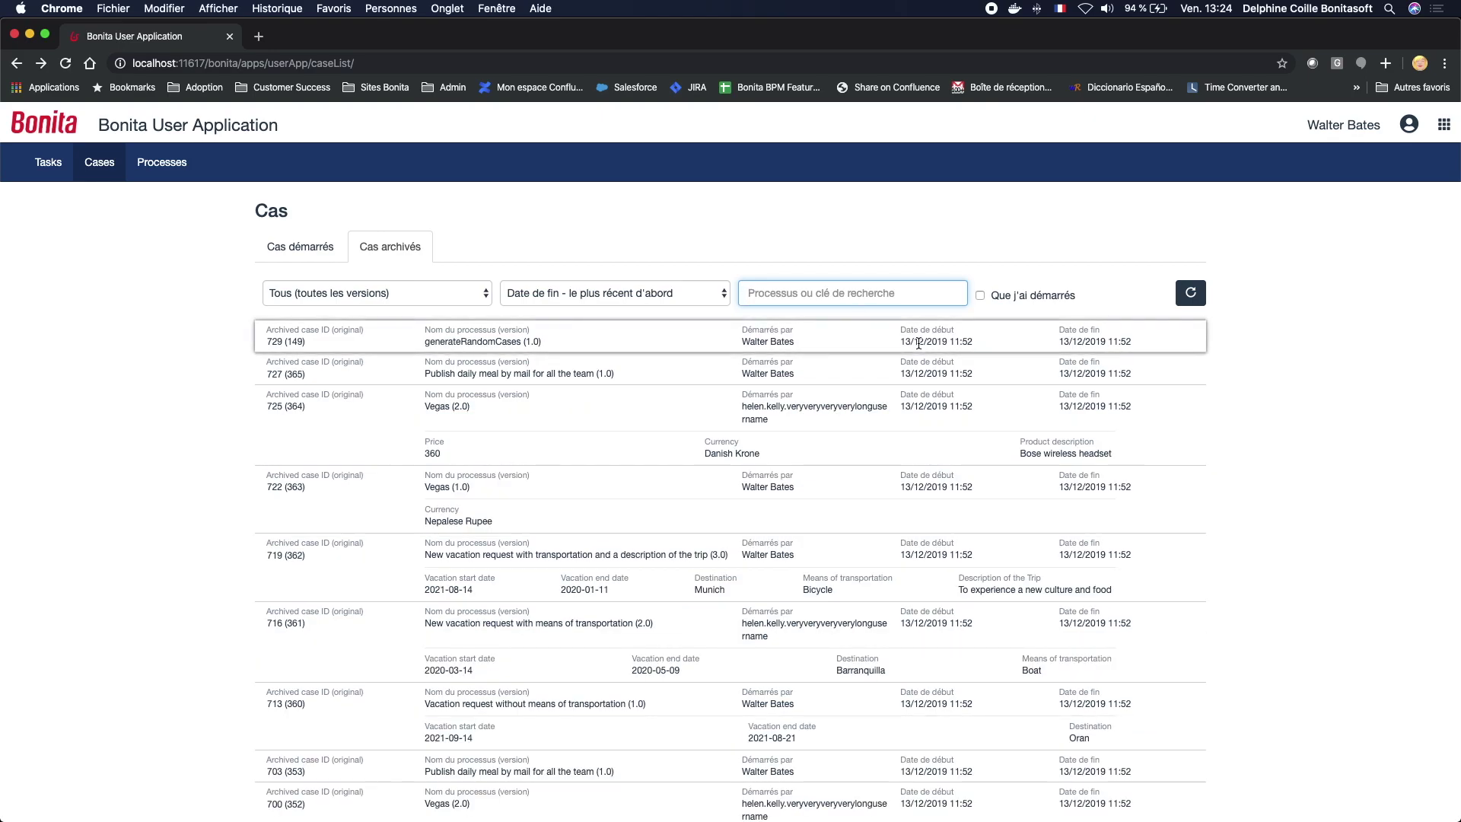
Step: Return to the open cases, restrict them to those started by the logged-in user, and review the filtered list
left_click(309, 248)
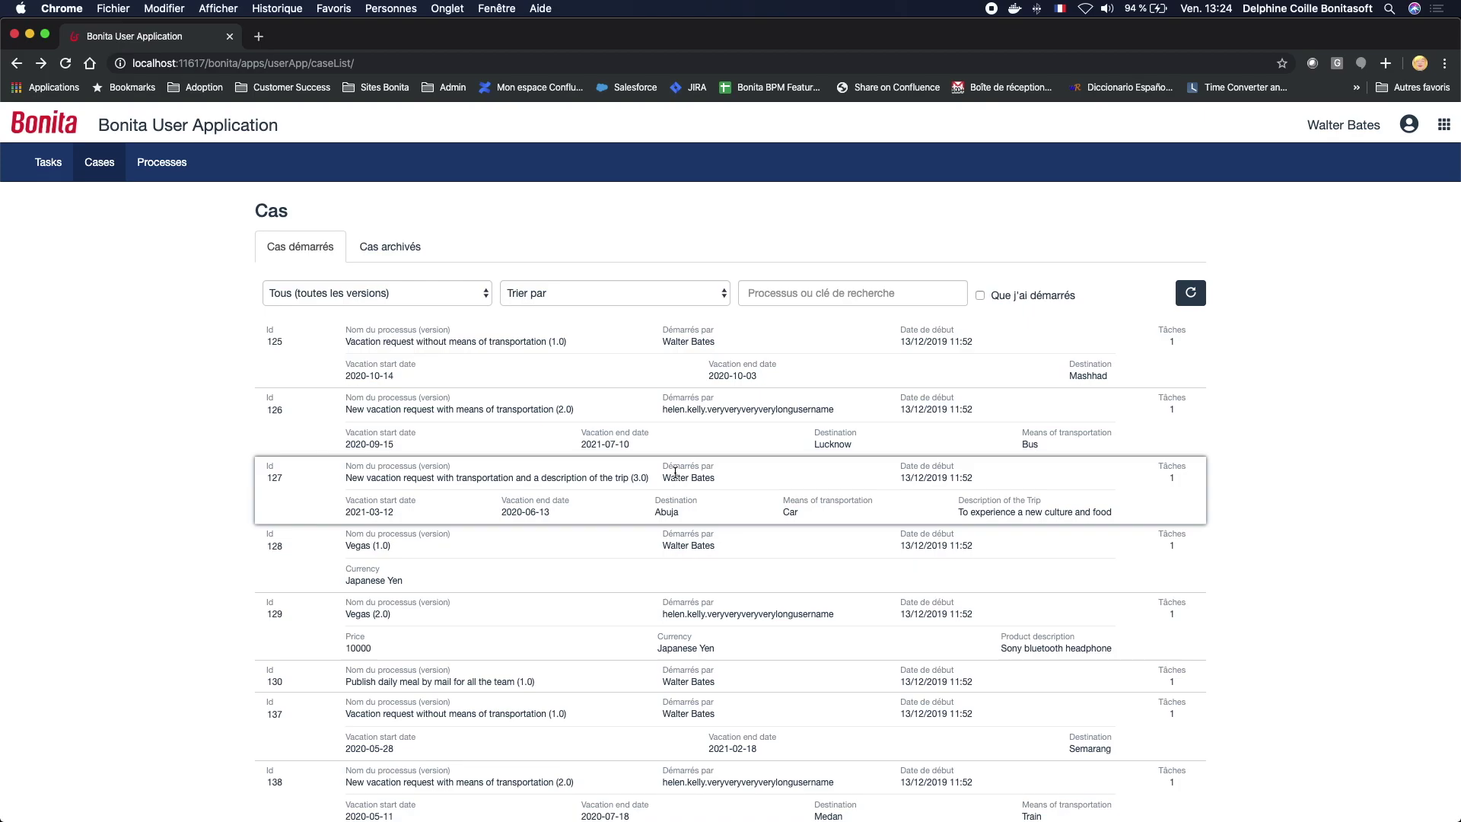
left_click(980, 297)
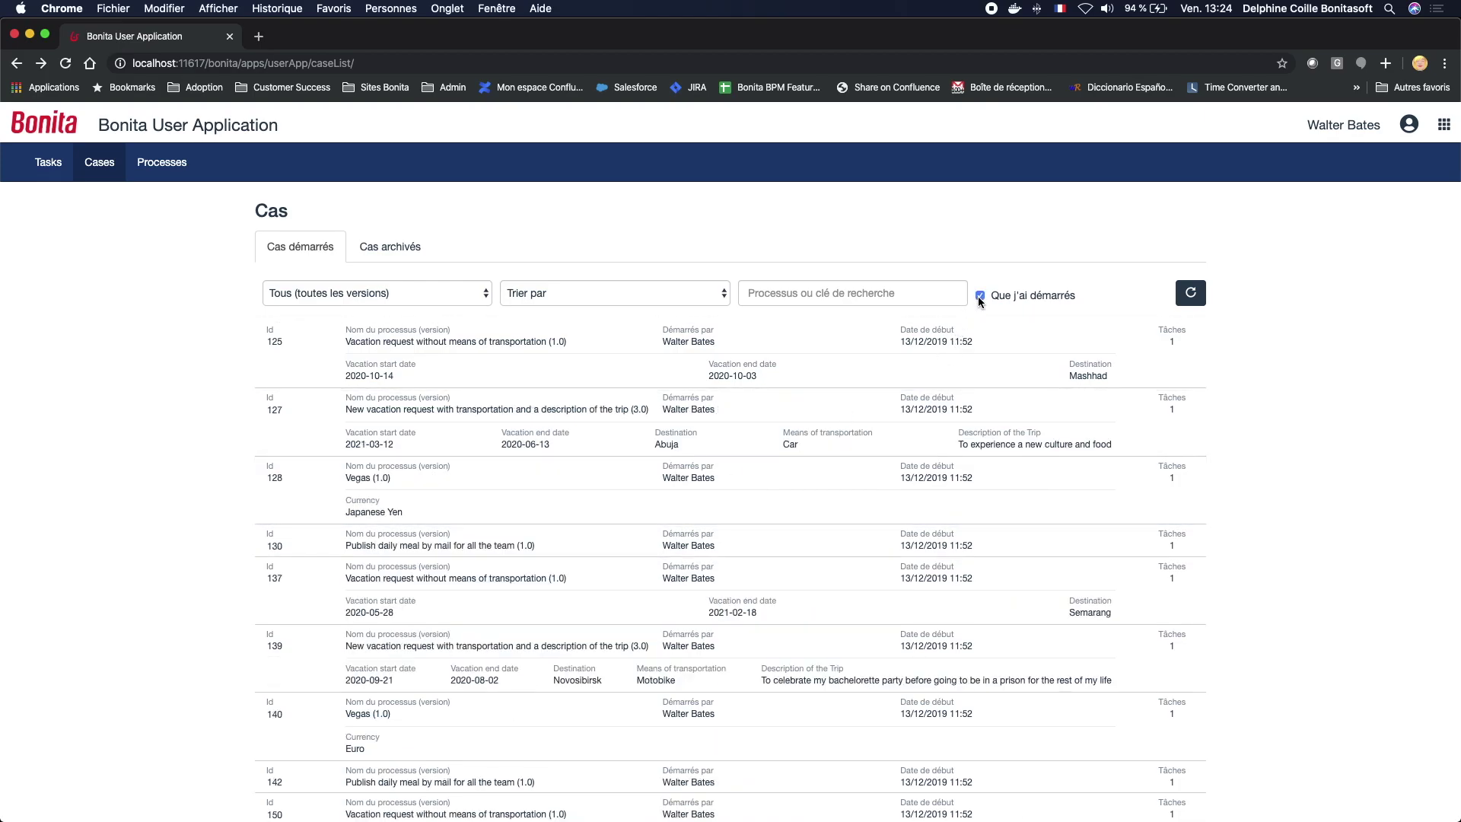
scroll(911, 453, "down", 3)
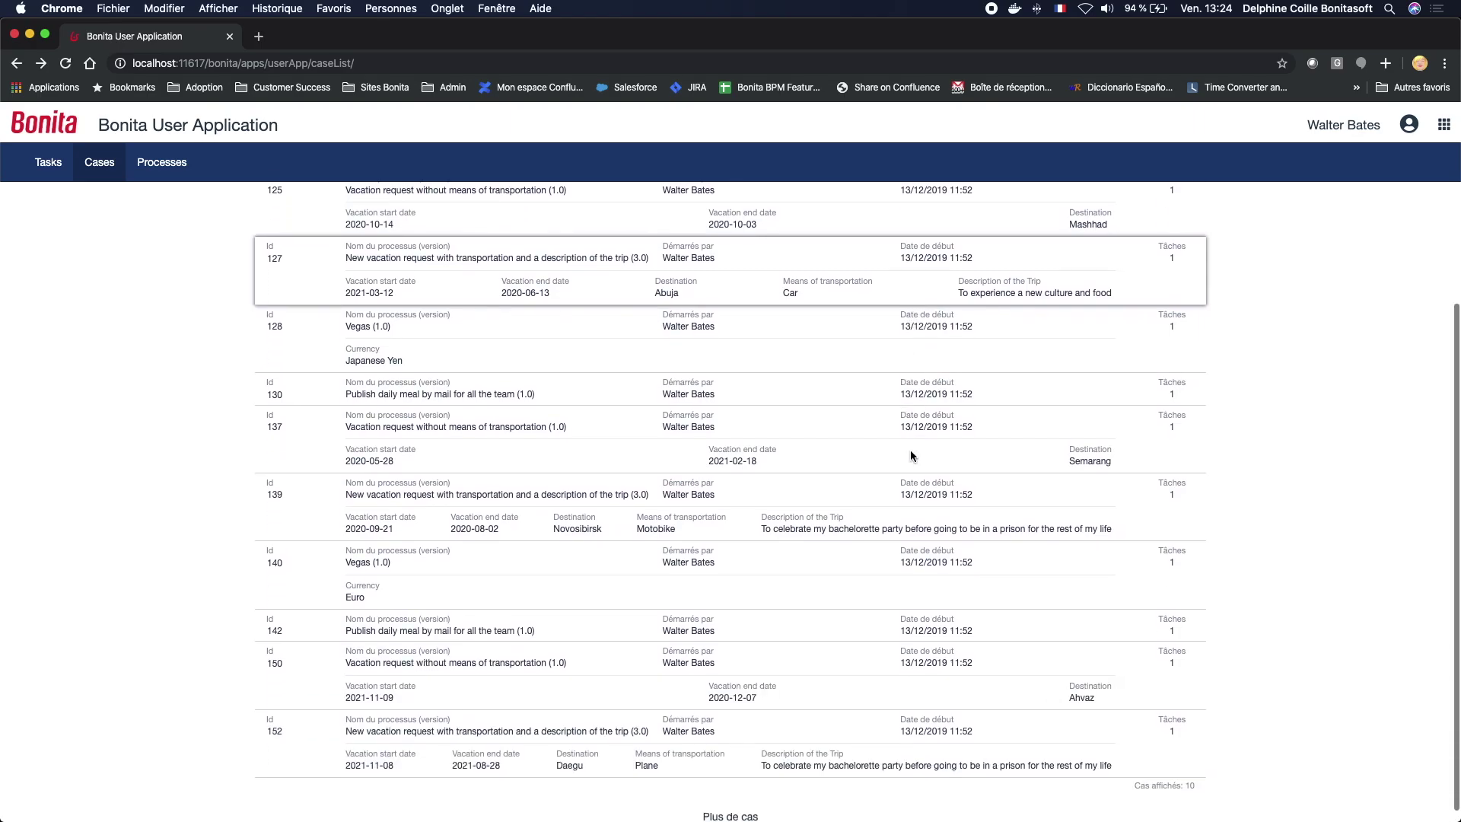
scroll(912, 455, "up", 5)
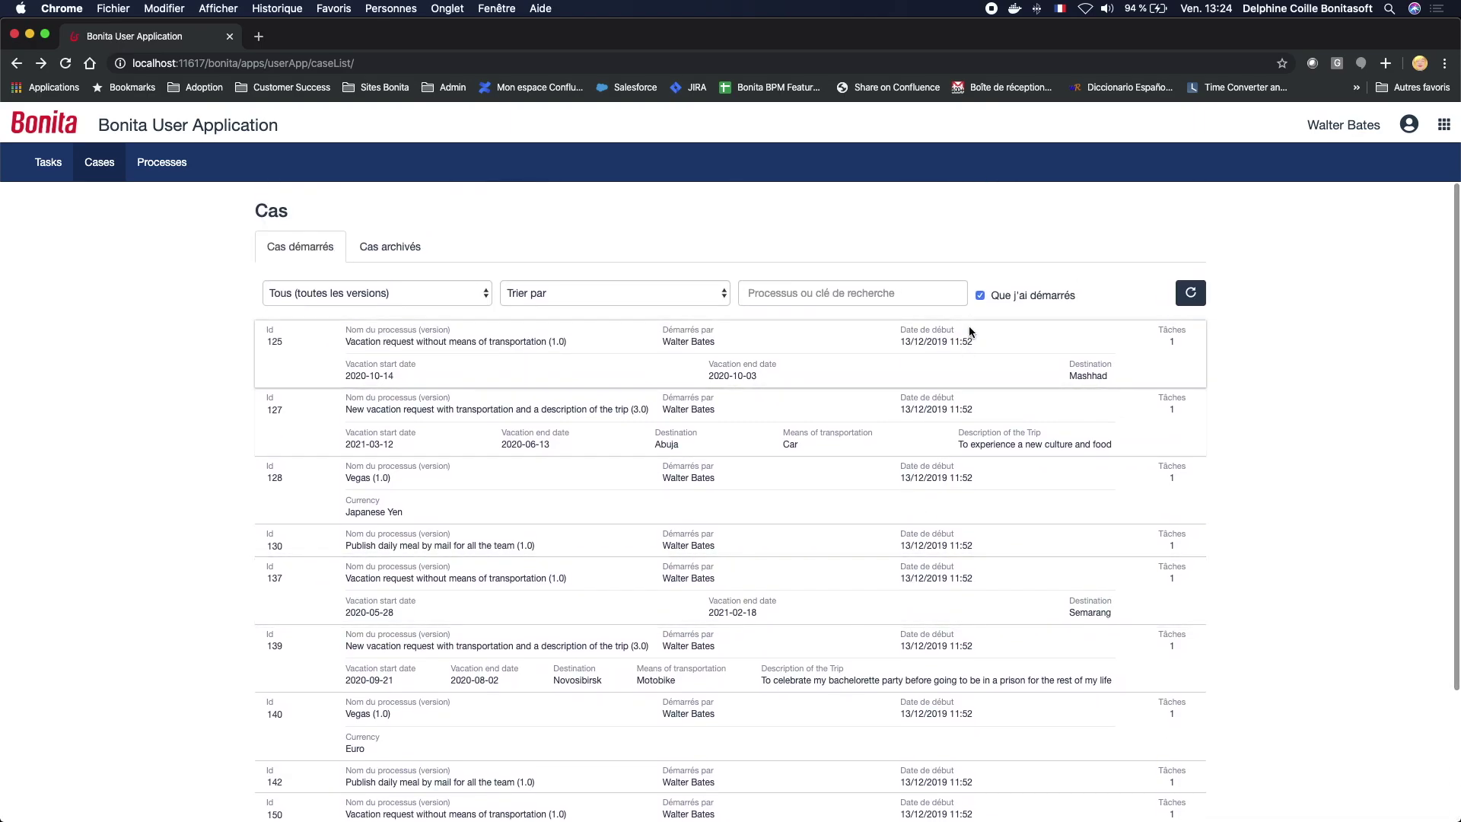